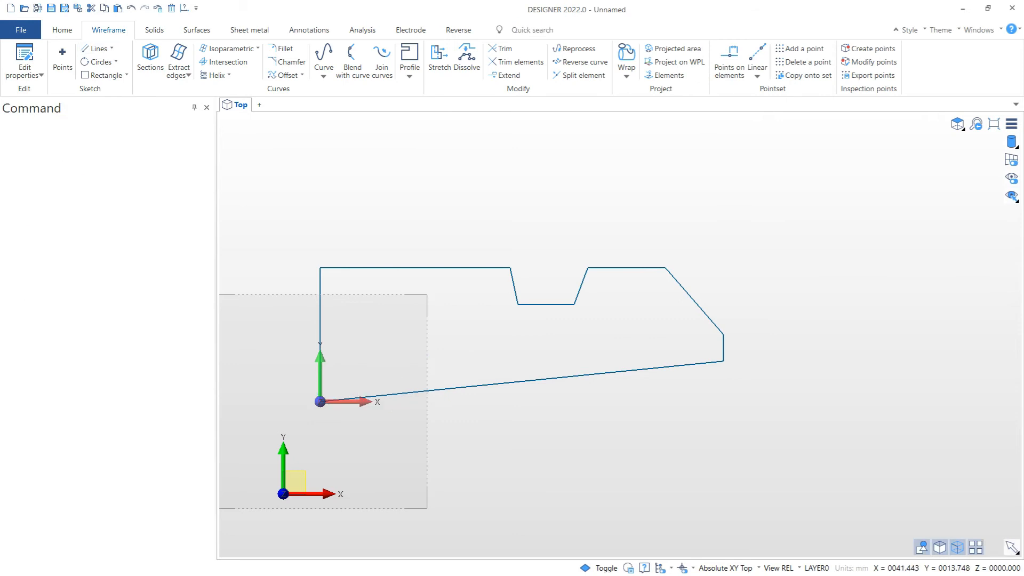
- Undo the slanted closing line and draw a horizontal segment about 130 mm long from the lower end of the short outer edge towards the Y axis
key("ctrl+z")
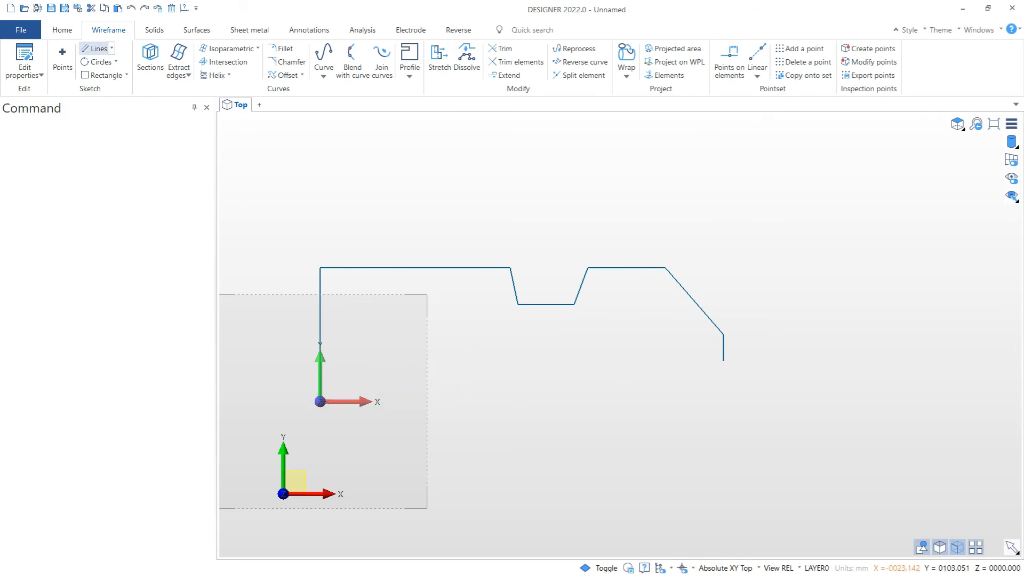
left_click(96, 49)
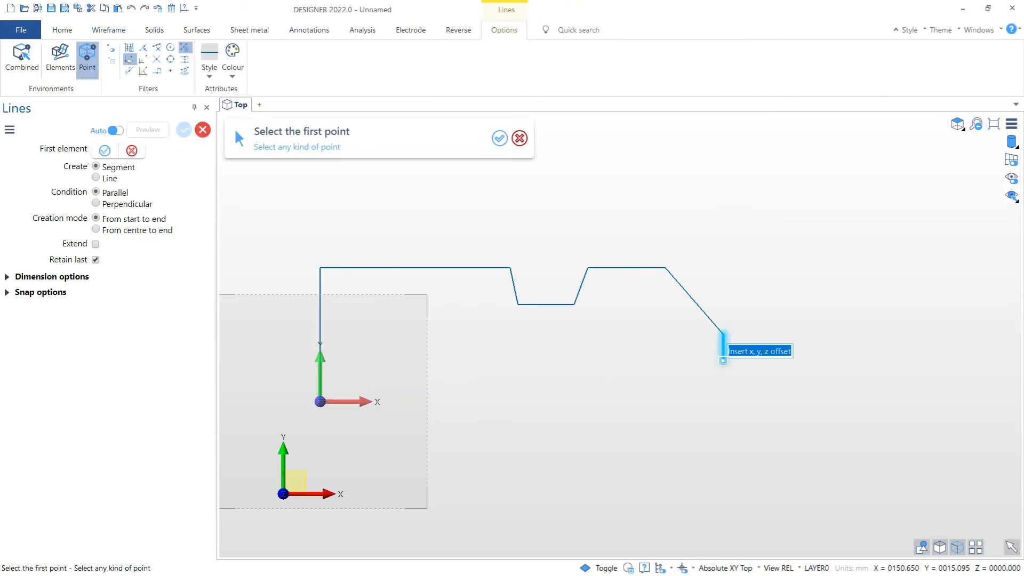
left_click(724, 361)
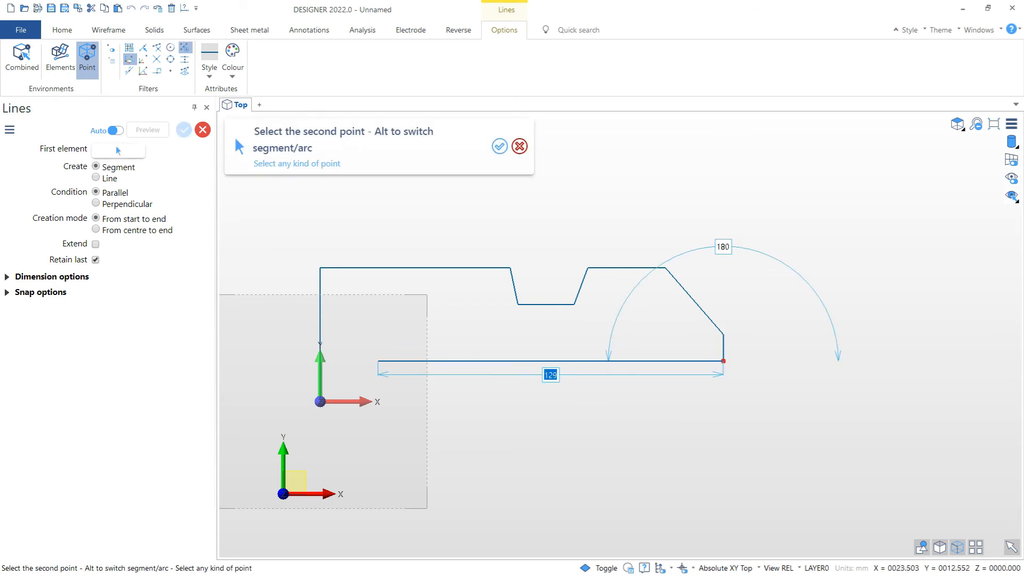
left_click(376, 361)
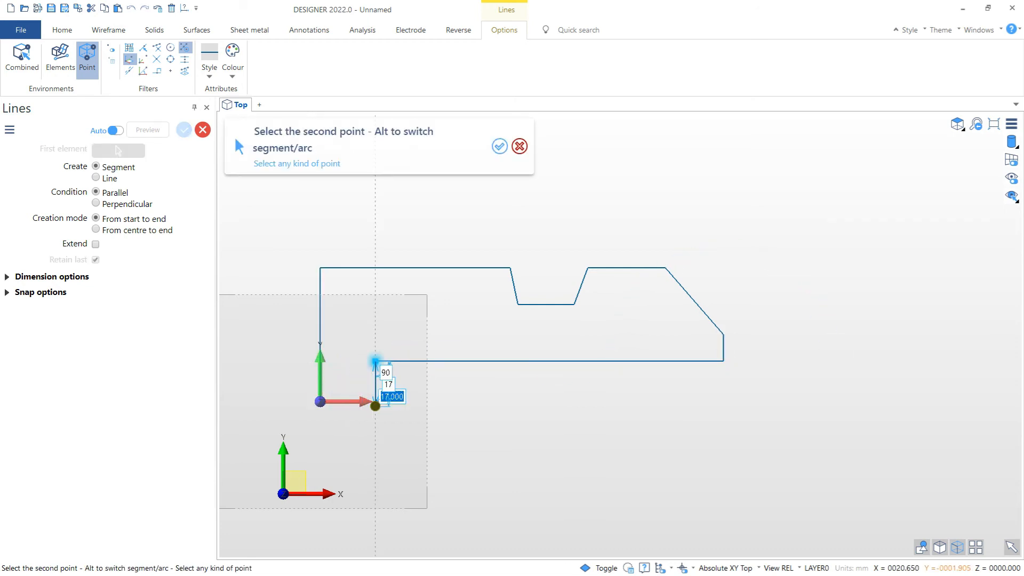
- Draw a vertical segment about 15.095 mm down to the X axis and close the profile with a segment to the origin
scroll(376, 407, "up", 4)
scroll(320, 393, "down", 3)
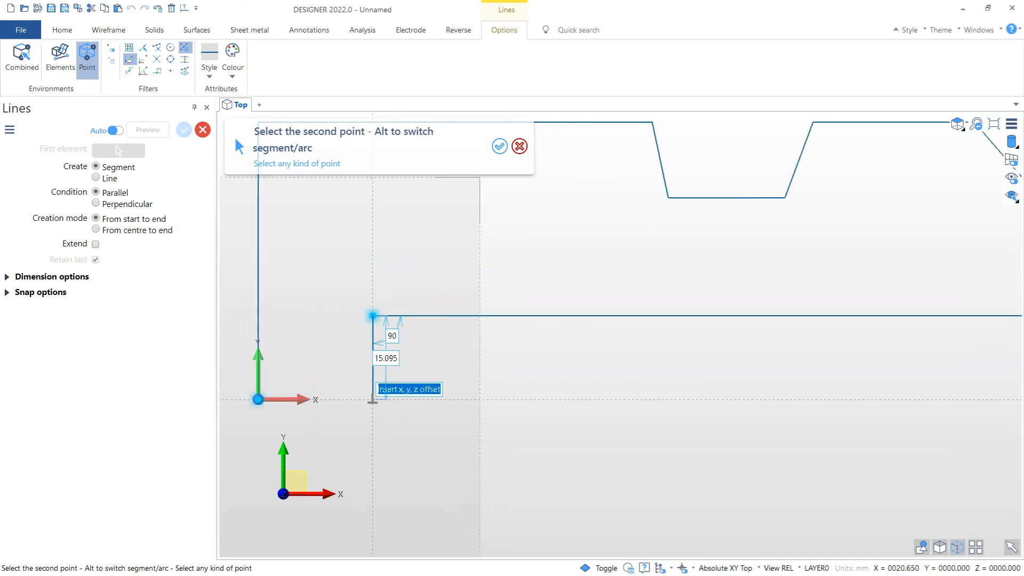
left_click(373, 399)
left_click(258, 399)
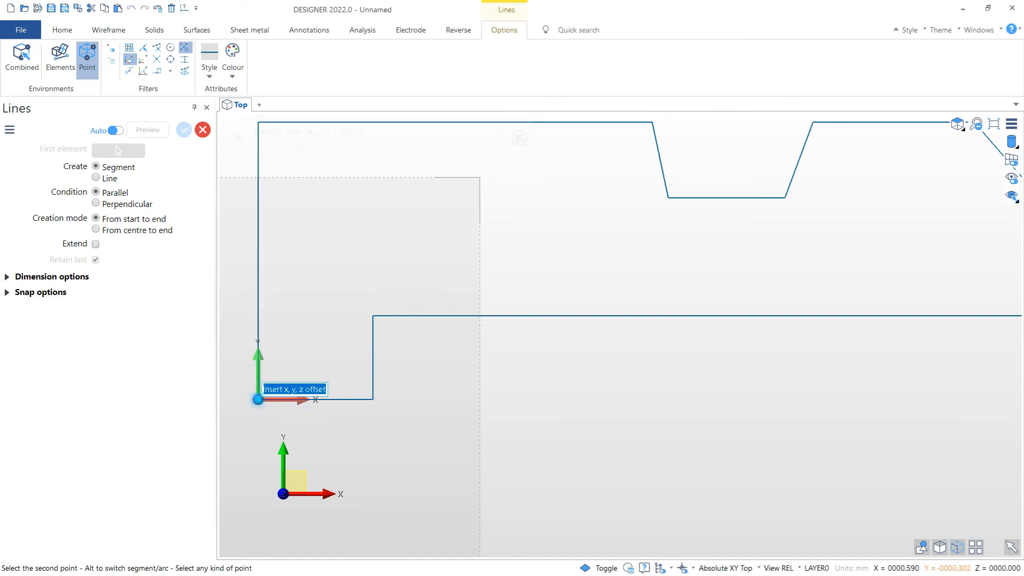
key("Escape")
key("Escape")
- Start a solid Revolve with all segments of the closed profile as the elements to revolve
scroll(411, 273, "down", 1)
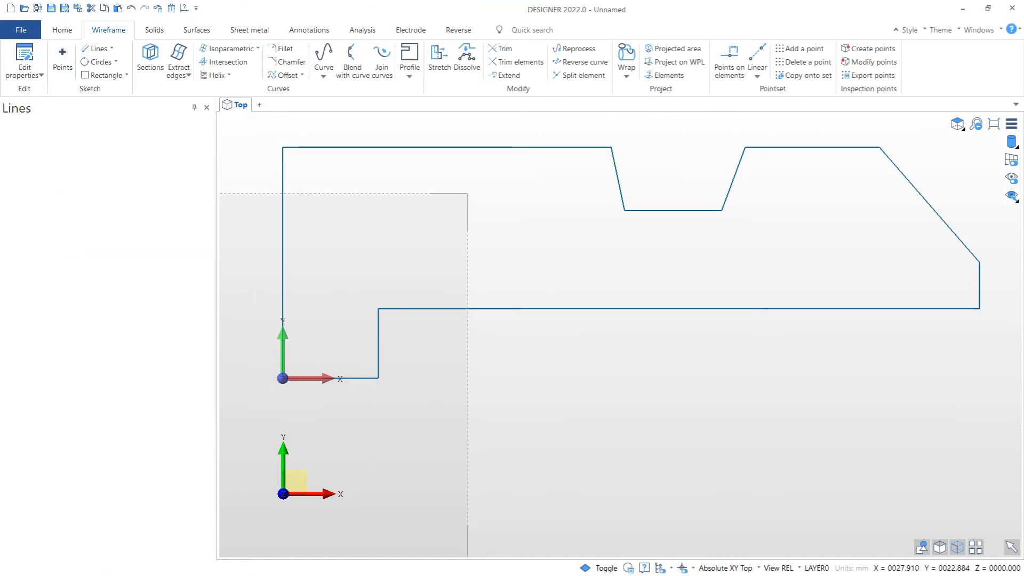
scroll(401, 234, "down", 1)
left_click(154, 30)
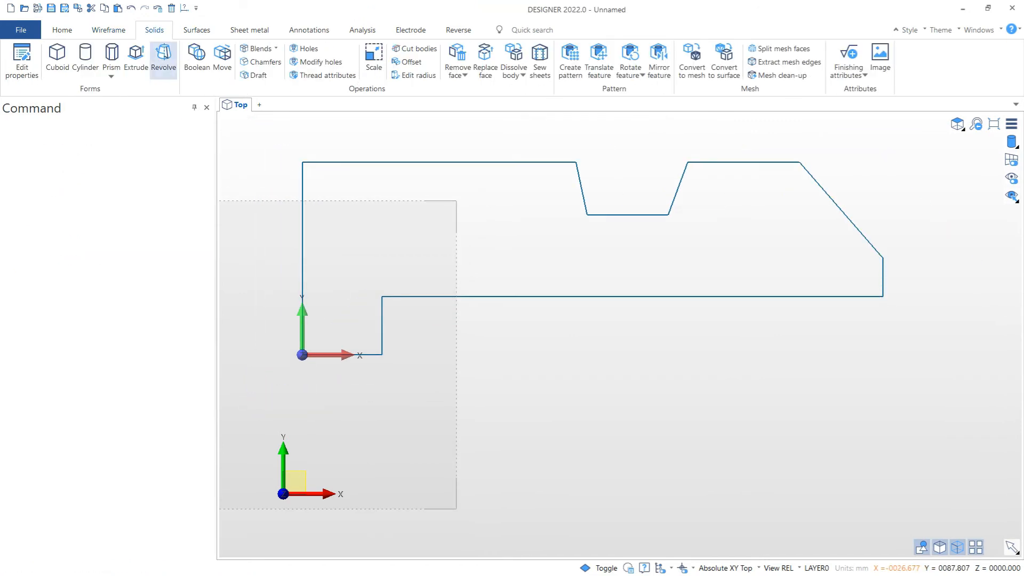
left_click(164, 59)
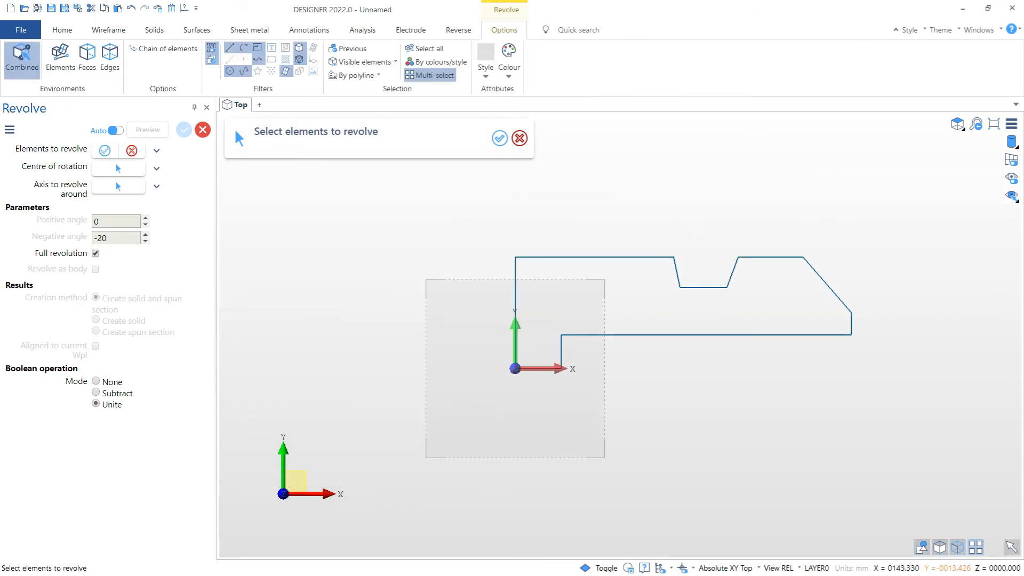
left_click_drag(525, 271, 492, 246)
right_click(559, 195)
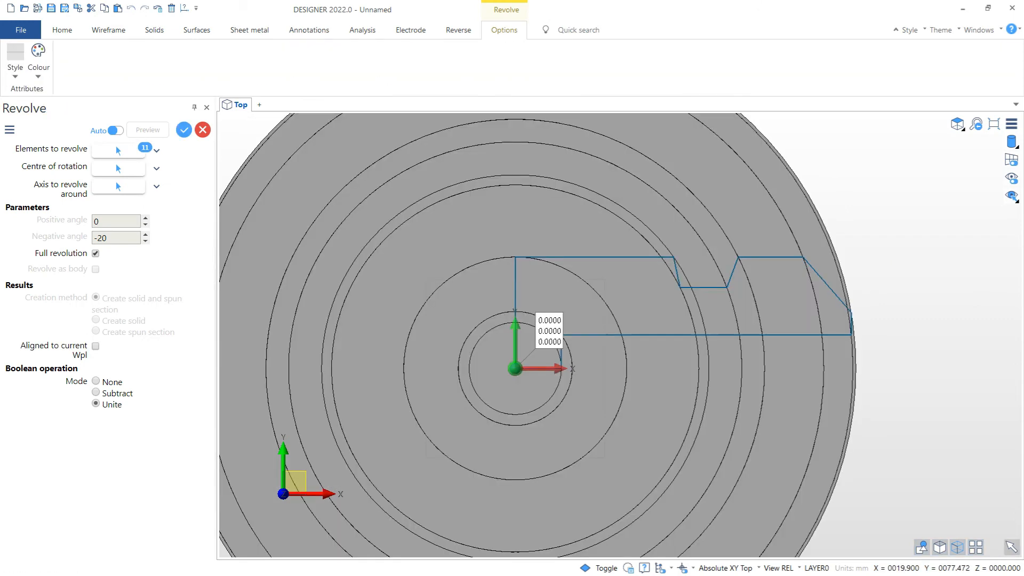
- Revolve the profile a full revolution around the short X-axis segment at the origin and create the solid
left_click(116, 184)
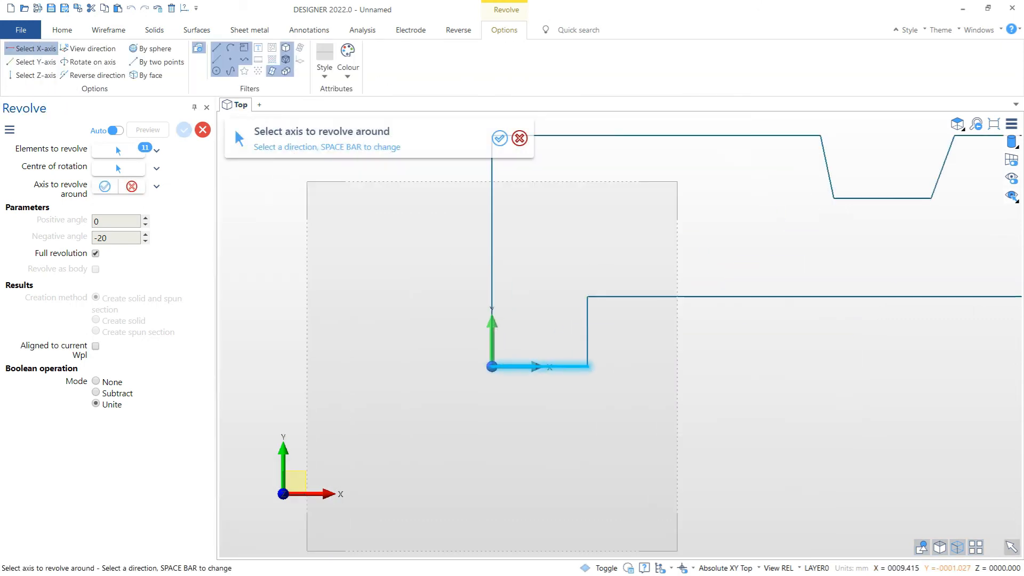
scroll(539, 364, "up", 3)
left_click(574, 360)
right_click(600, 244)
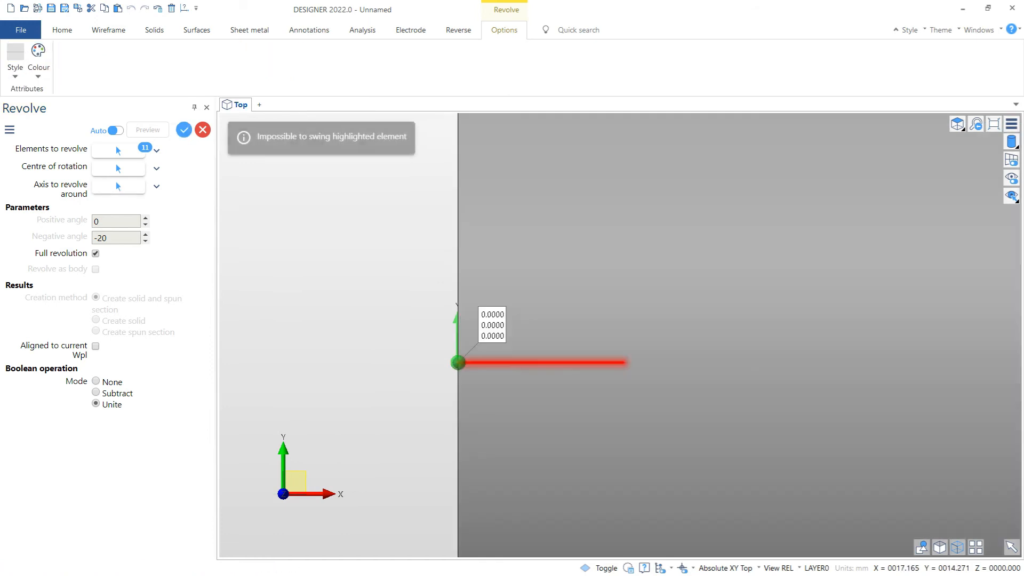
scroll(600, 244, "down", 3)
scroll(600, 245, "down", 3)
middle_click_drag(907, 283, 849, 321)
right_click(849, 327)
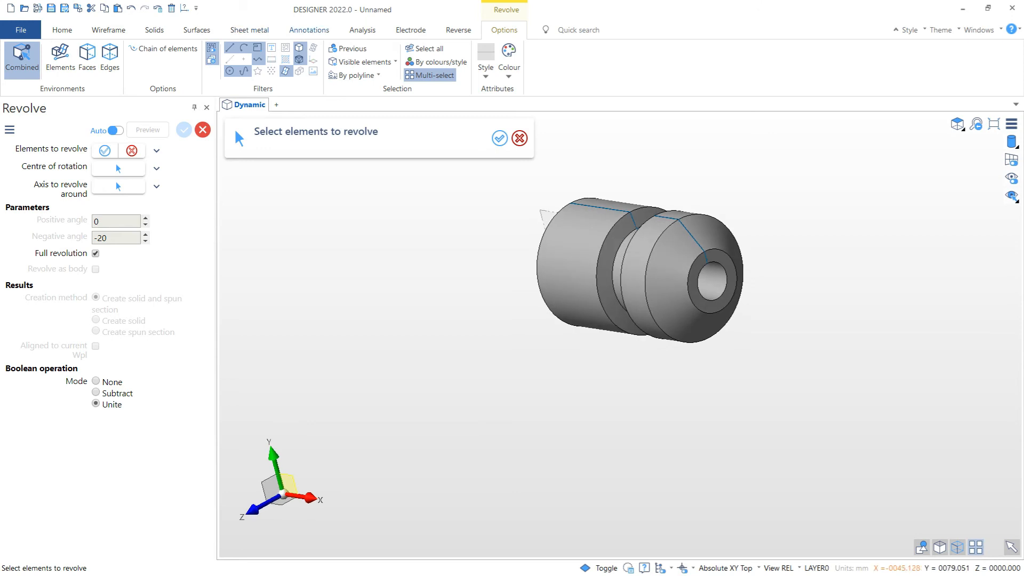
- Inspect the revolved solid's bore with a hatched dynamic section, moving it to 3.5 from the origin, and close the section
left_click(362, 30)
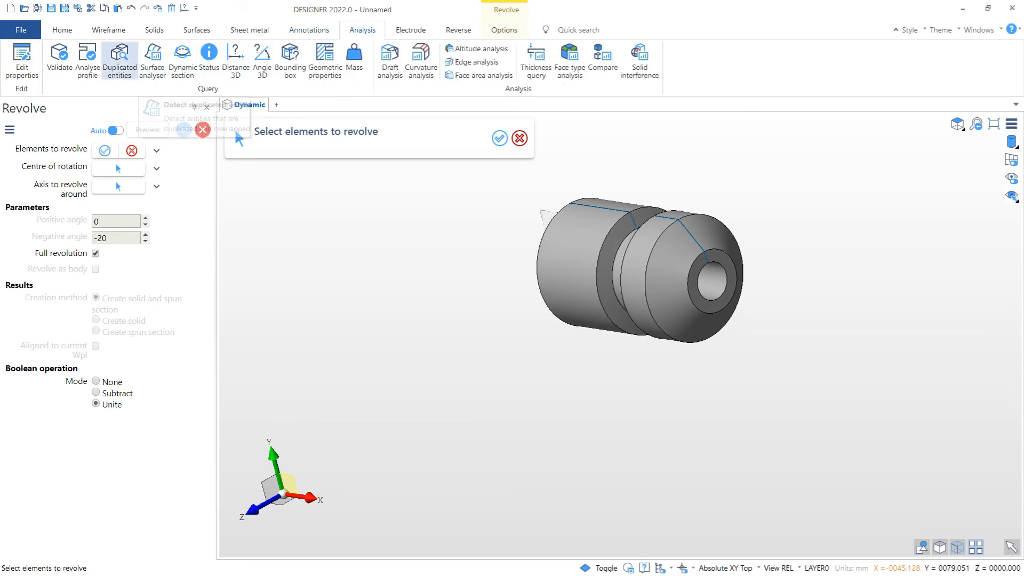
left_click(182, 58)
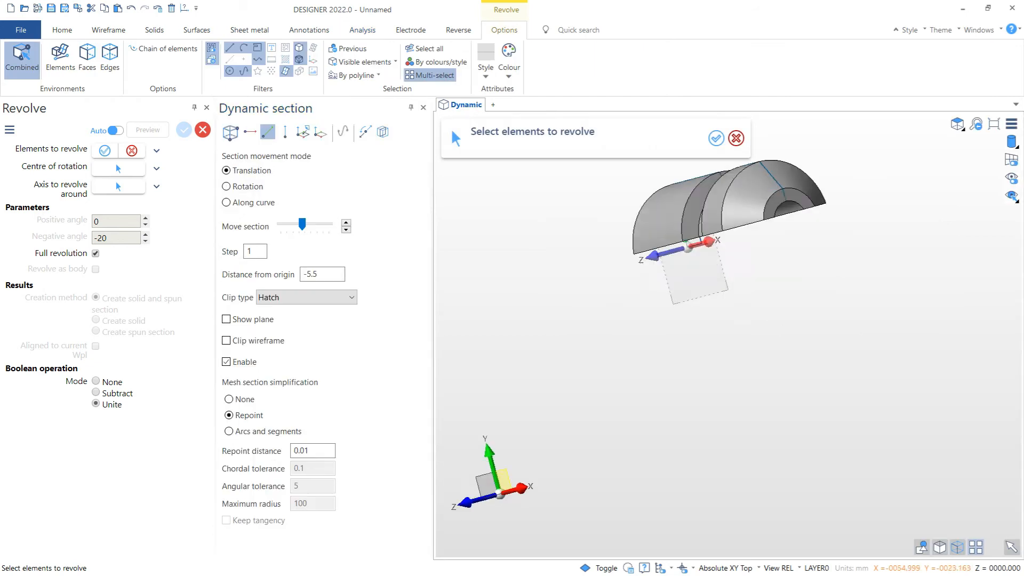
mouse_move(688, 277)
middle_mouse_down()
mouse_move(726, 341)
mouse_move(763, 331)
mouse_move(699, 314)
mouse_move(702, 259)
mouse_move(648, 395)
mouse_move(723, 340)
mouse_move(653, 363)
middle_mouse_up()
scroll(723, 340, "up", 5)
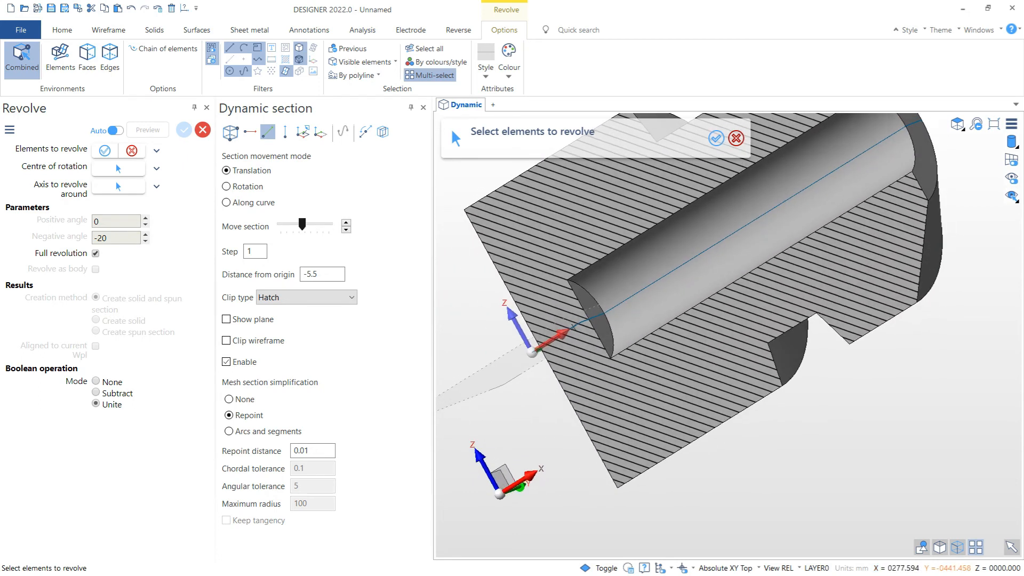
mouse_move(302, 224)
left_mouse_down()
mouse_move(329, 224)
mouse_move(296, 224)
mouse_move(306, 224)
left_mouse_up()
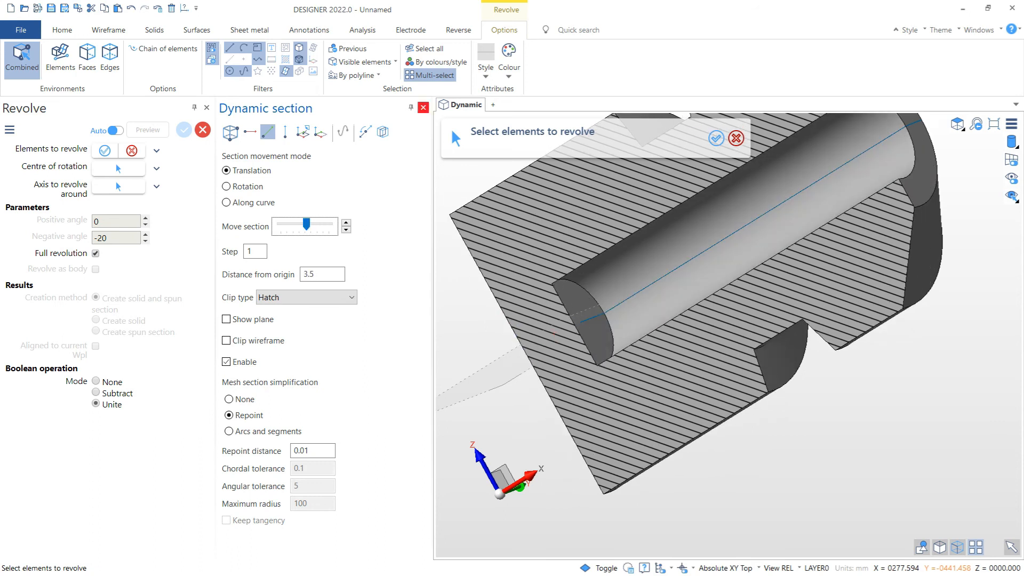
left_click(424, 108)
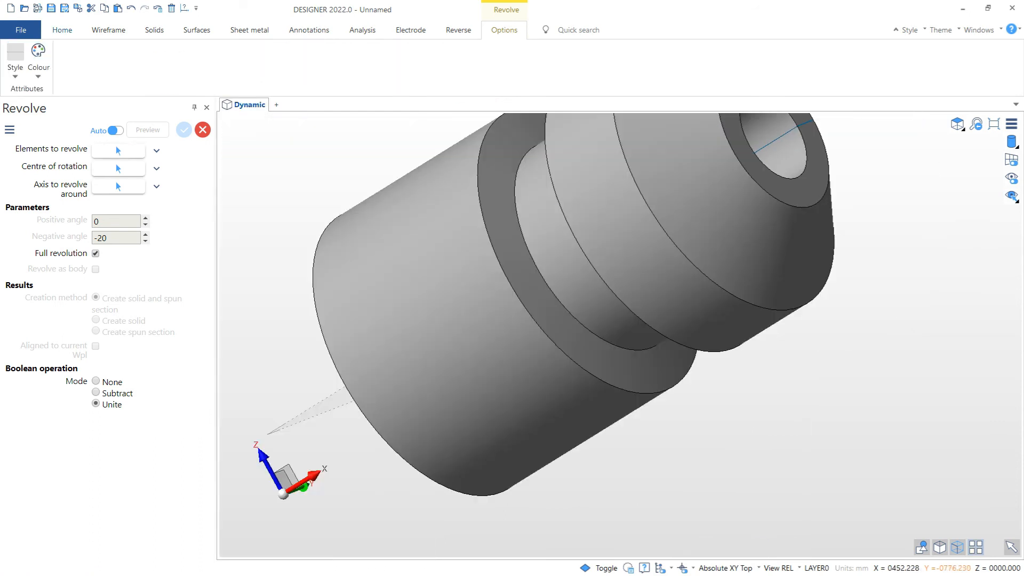
- Create a framed 2D drawing page with a set of views of the part and look through its view settings
left_click(62, 30)
left_click(864, 61)
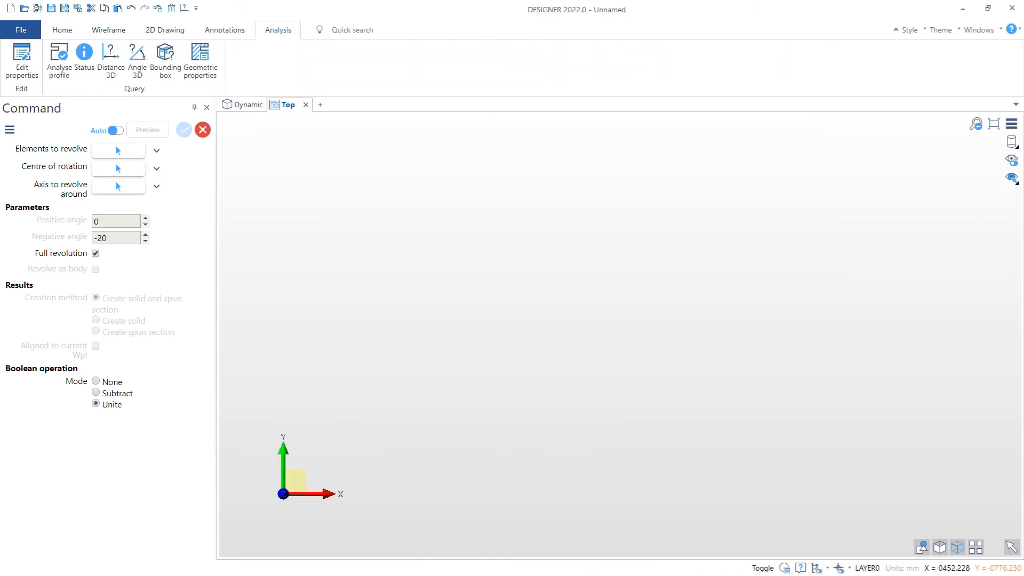
key("Return")
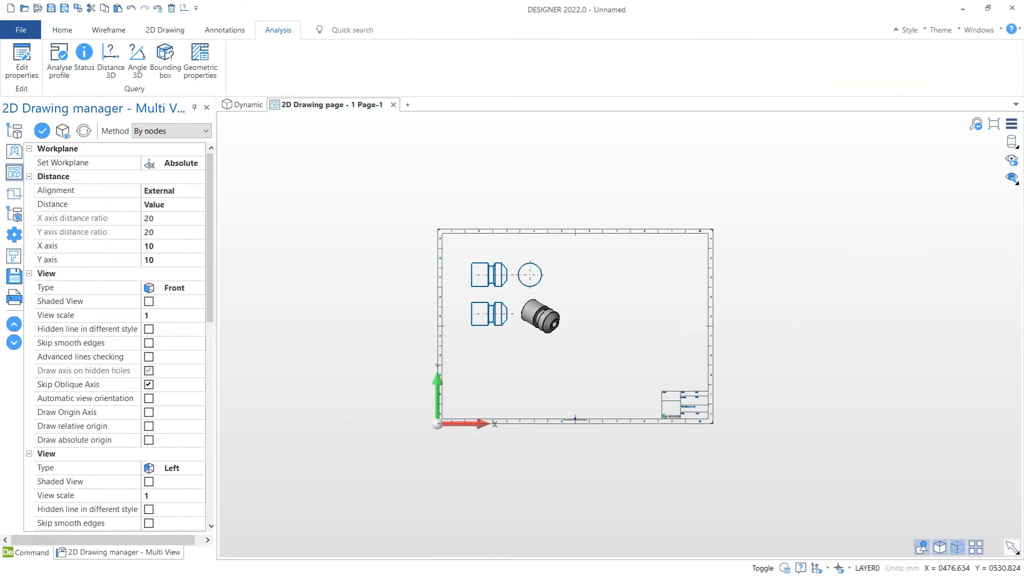
scroll(118, 334, "down", 5)
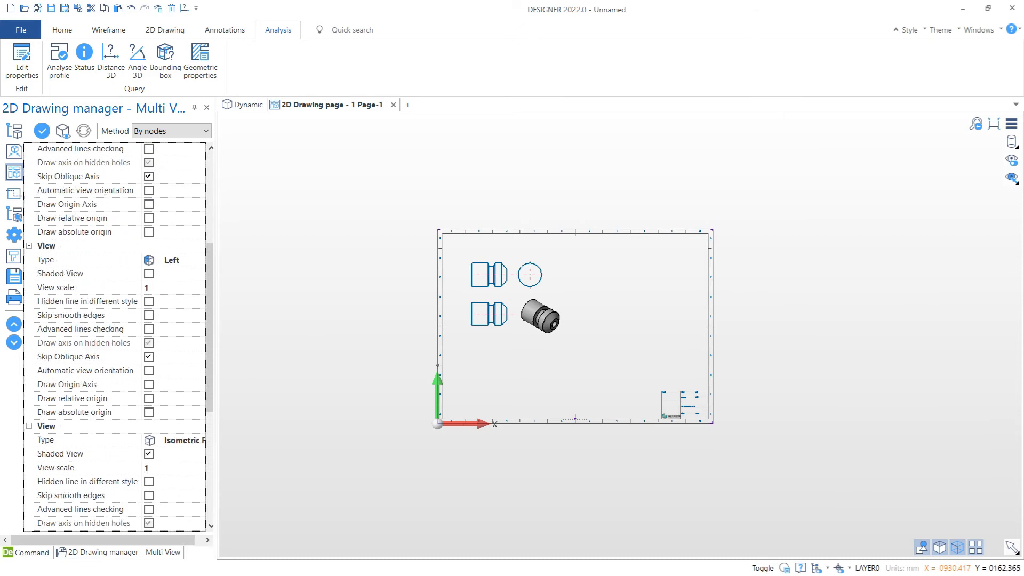
left_click(15, 151)
scroll(114, 441, "down", 5)
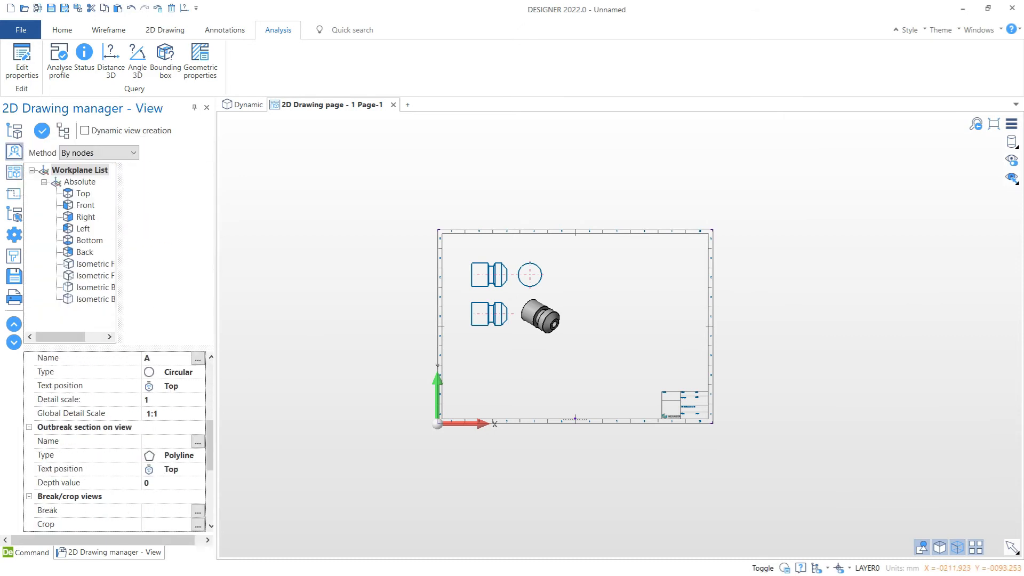
- Delete the frame, title block and all views from the drawing page
mouse_move(744, 462)
left_mouse_down()
mouse_move(417, 236)
mouse_move(432, 222)
left_mouse_up()
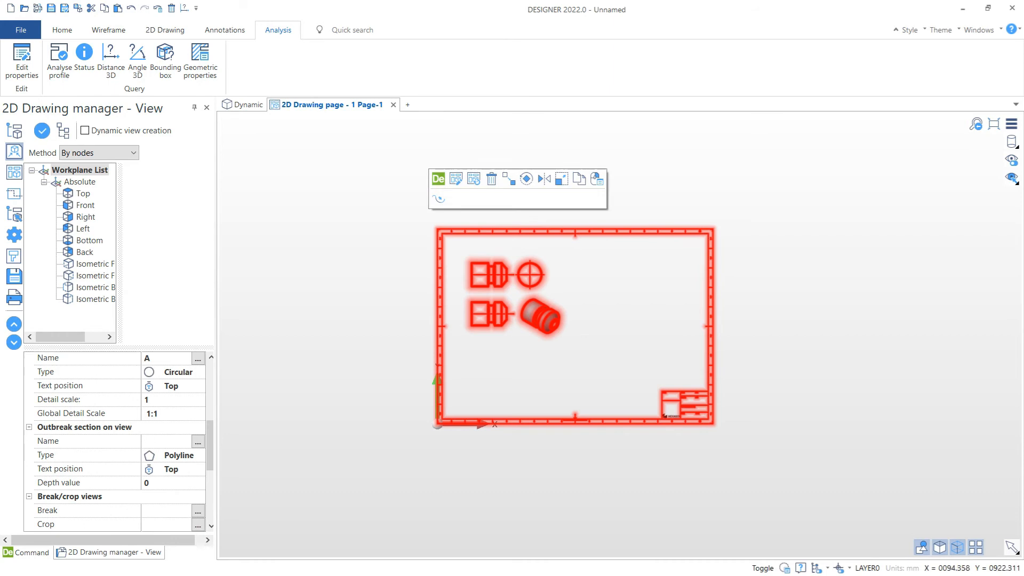
key("Delete")
key("Return")
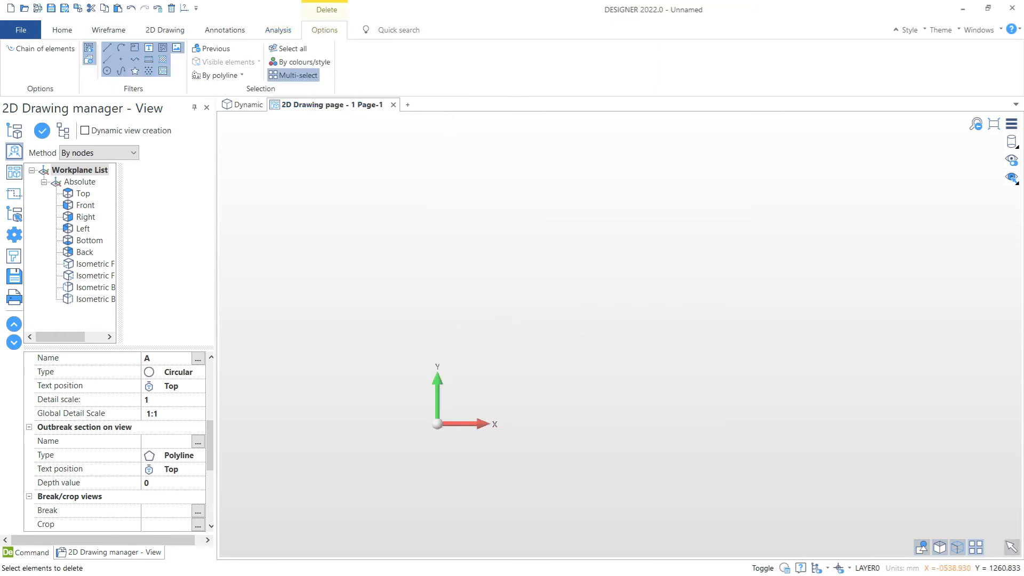
scroll(115, 440, "down", 2)
scroll(115, 440, "up", 5)
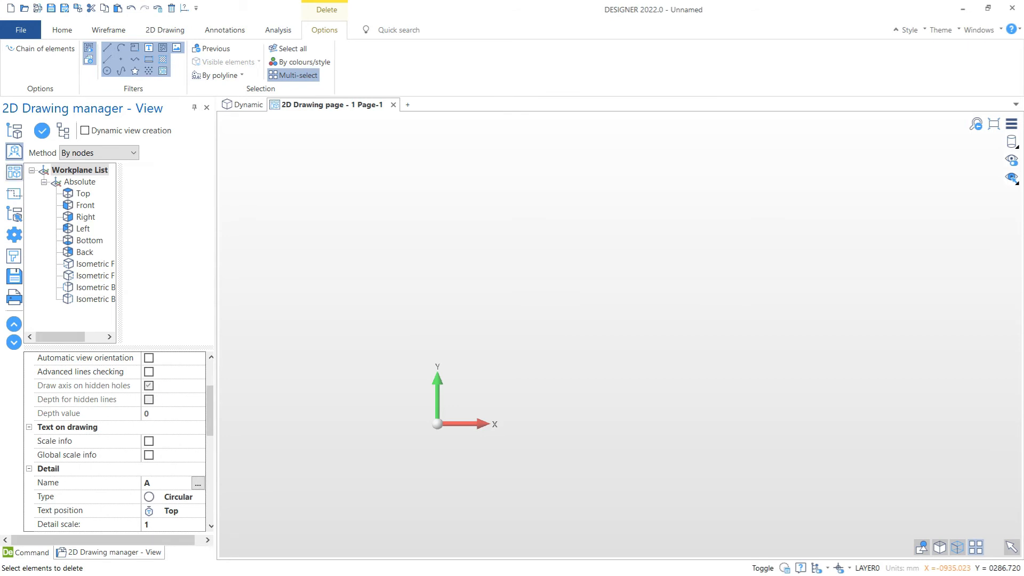
- Load the A0 plot mask onto Page-1
left_click(14, 172)
scroll(115, 337, "down", 1)
left_click(14, 151)
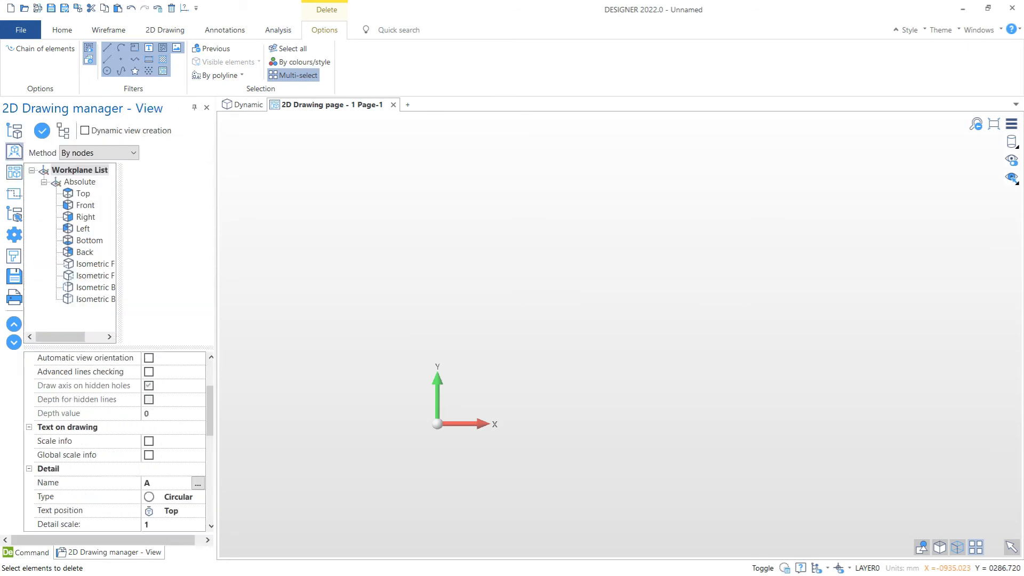
left_click(14, 131)
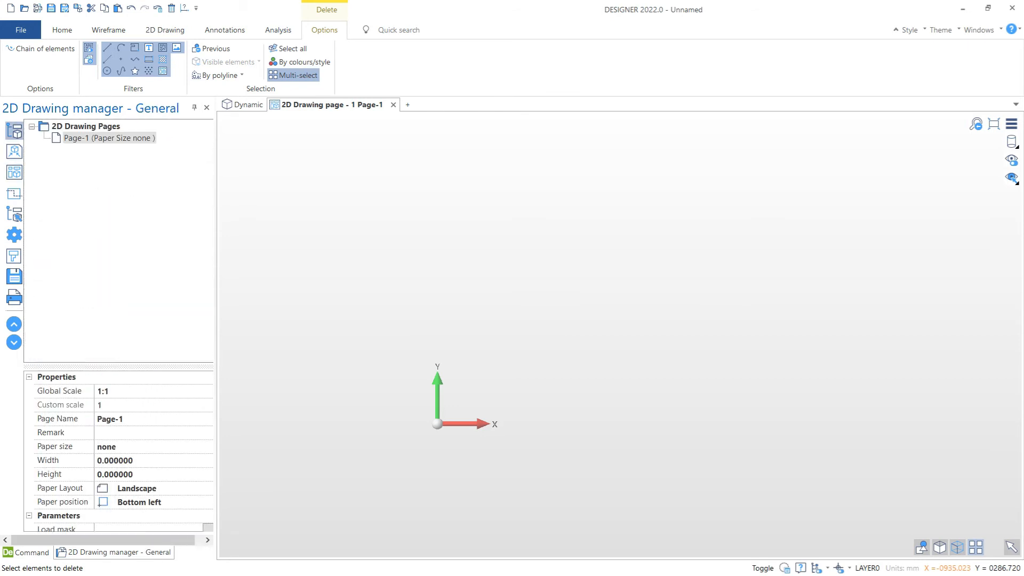
left_click(209, 528)
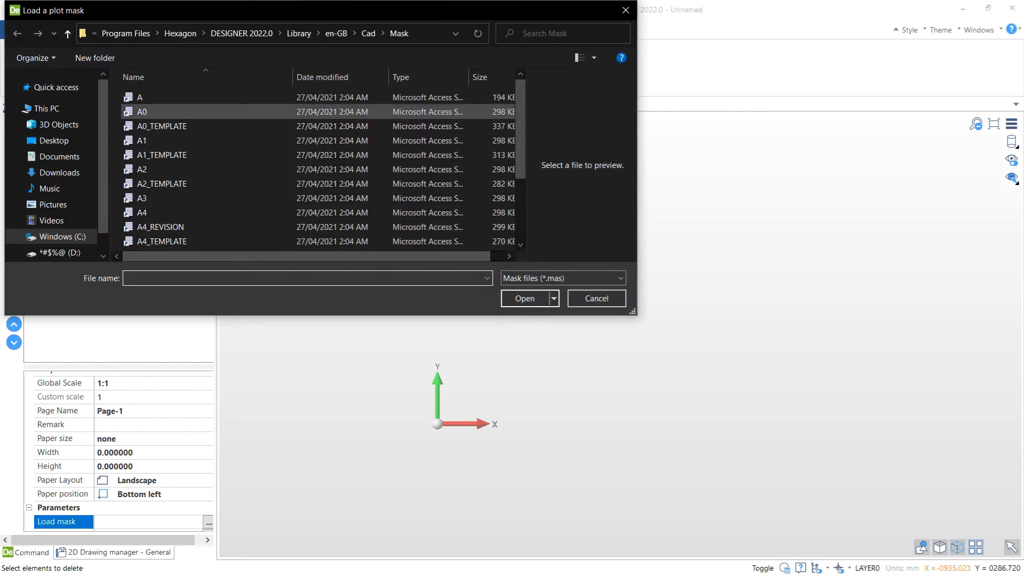
double_click(142, 111)
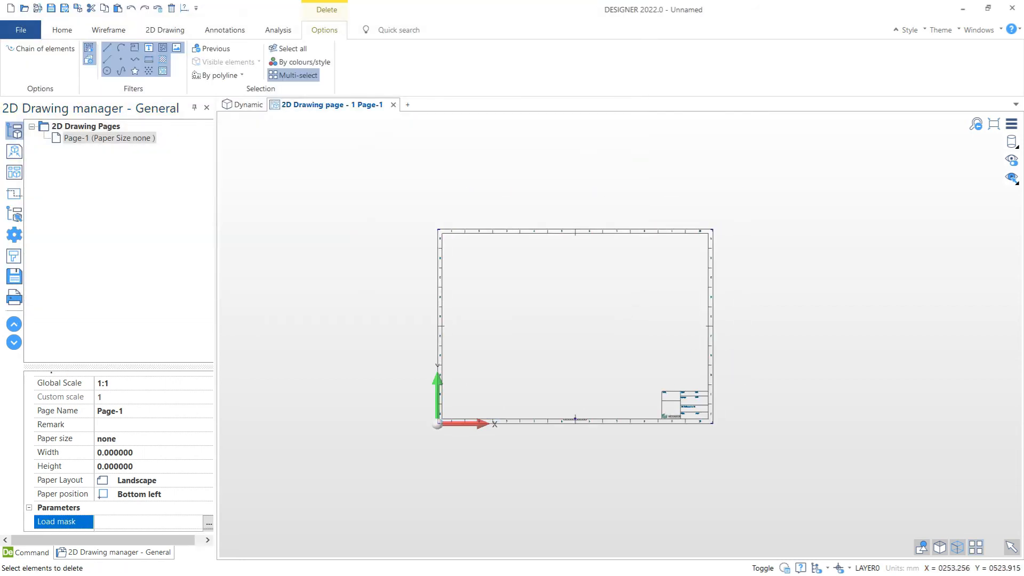
scroll(601, 328, "up", 3)
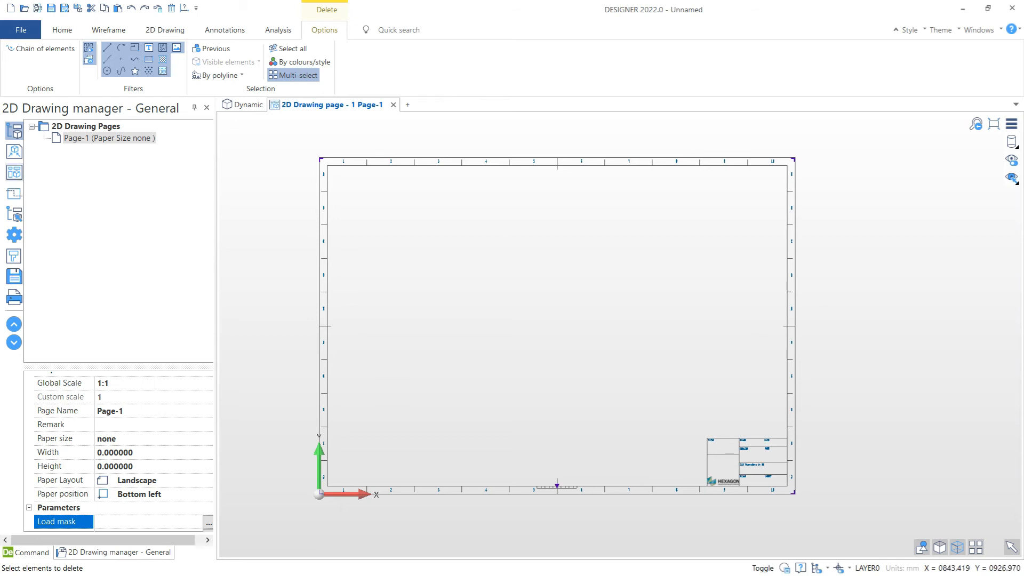
- Generate the multi-view layout of the part and place it in the upper-left area inside the A0 frame
left_click(14, 173)
left_click(42, 131)
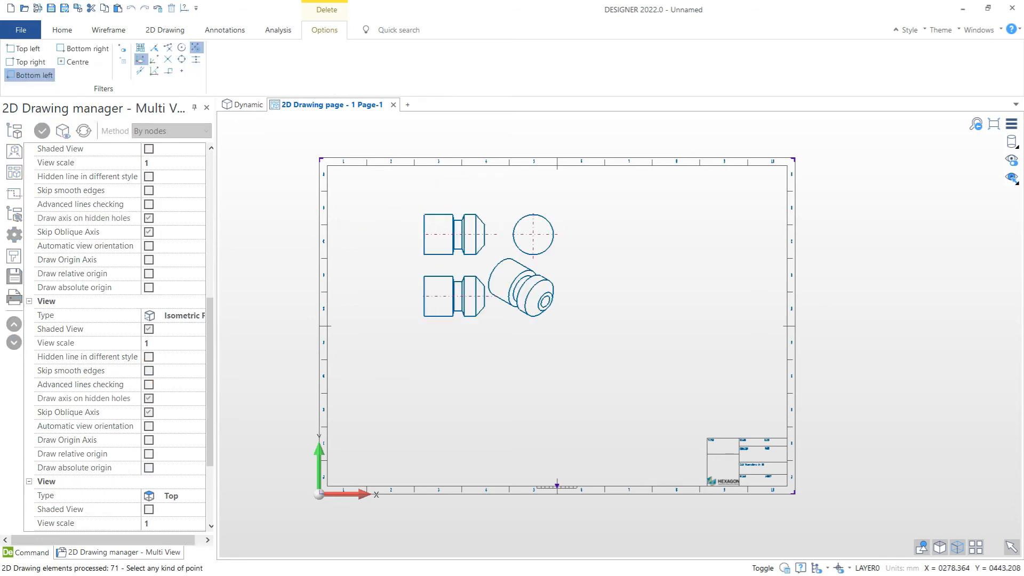
left_click(381, 306)
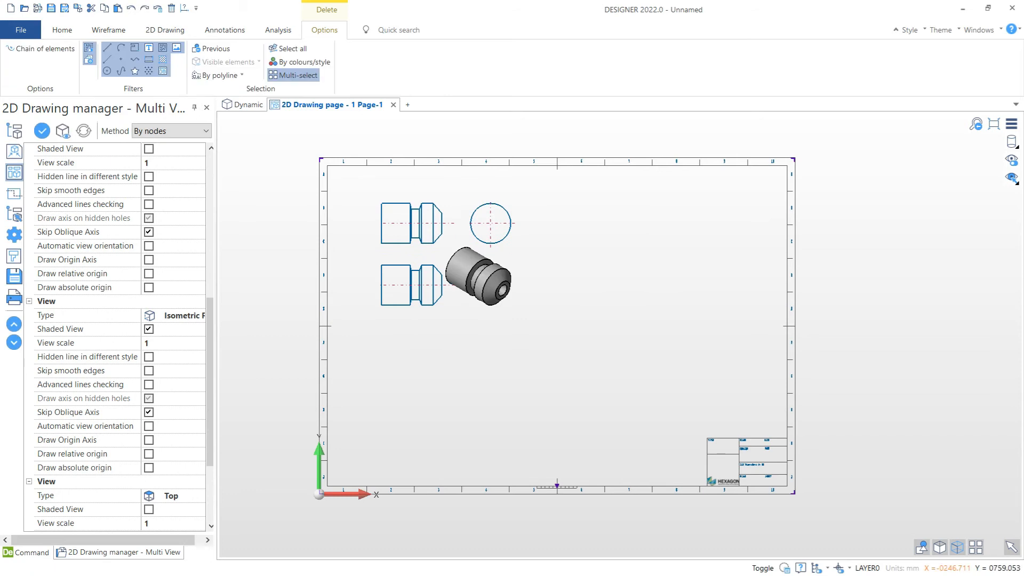
- Preview the first isometric view in the drawing's view list and return to the 3D model view
left_click(14, 151)
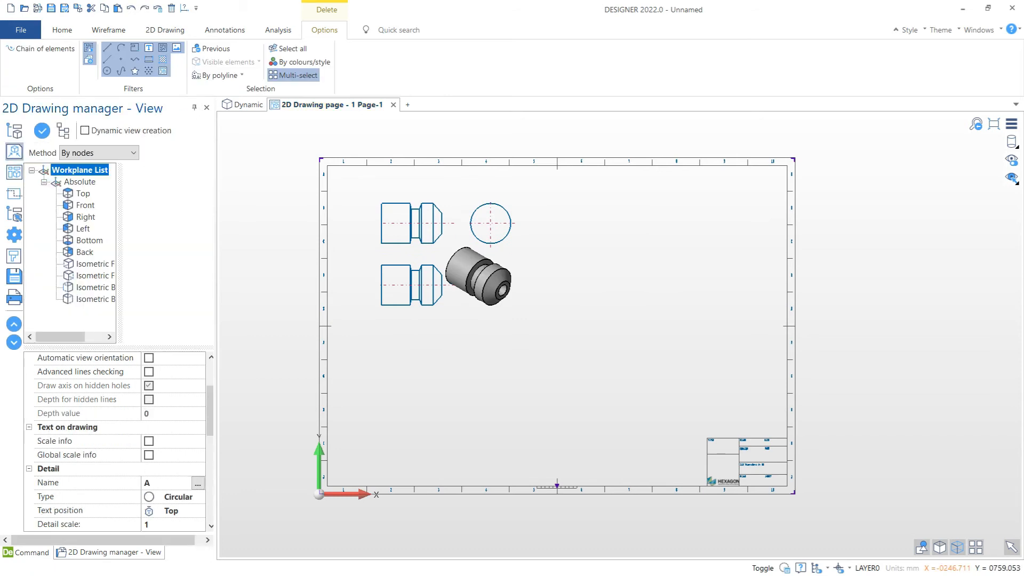
left_click(93, 263)
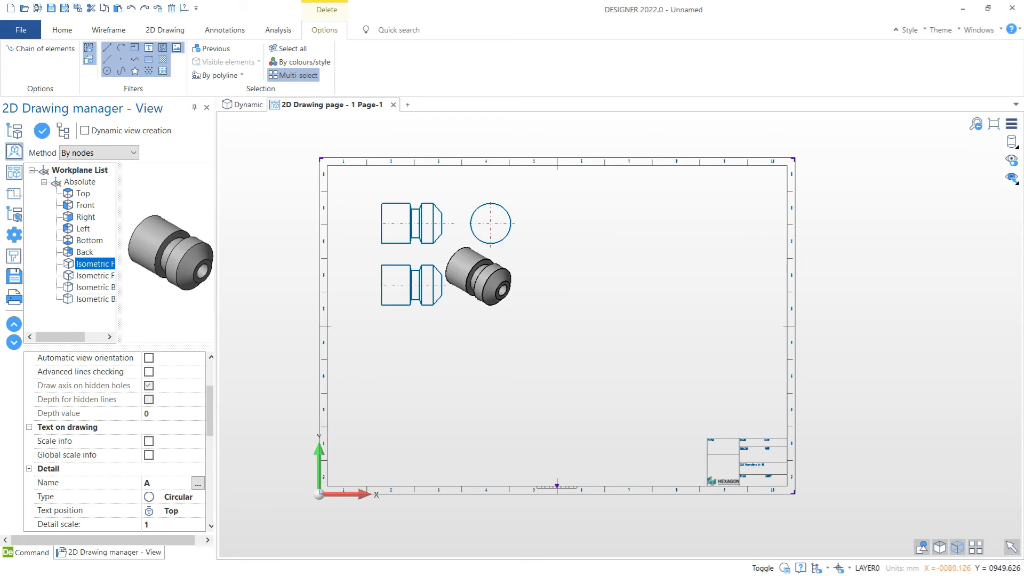
left_click(243, 105)
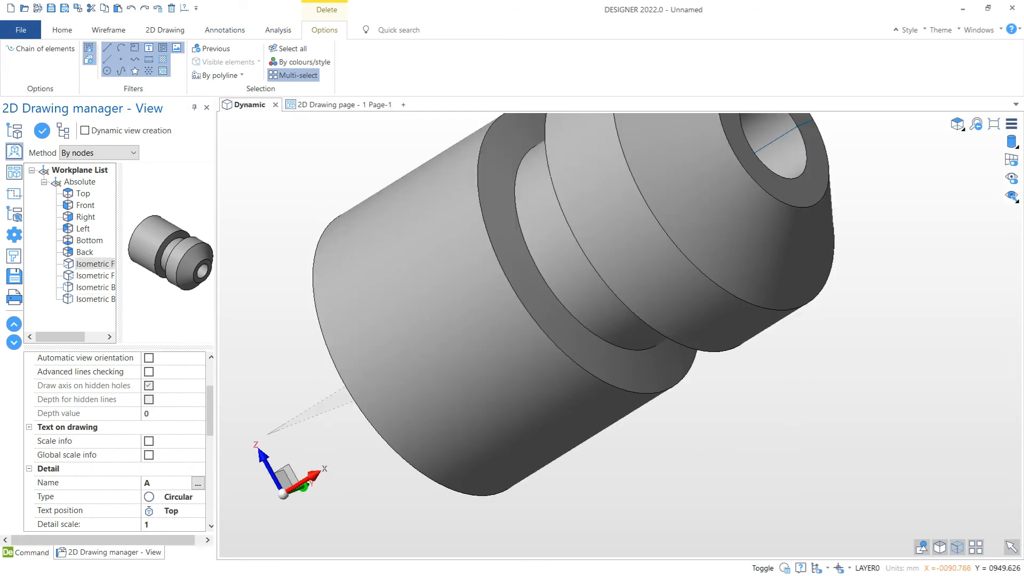
- Start a mass analysis and choose Iron as the current material
left_click(354, 59)
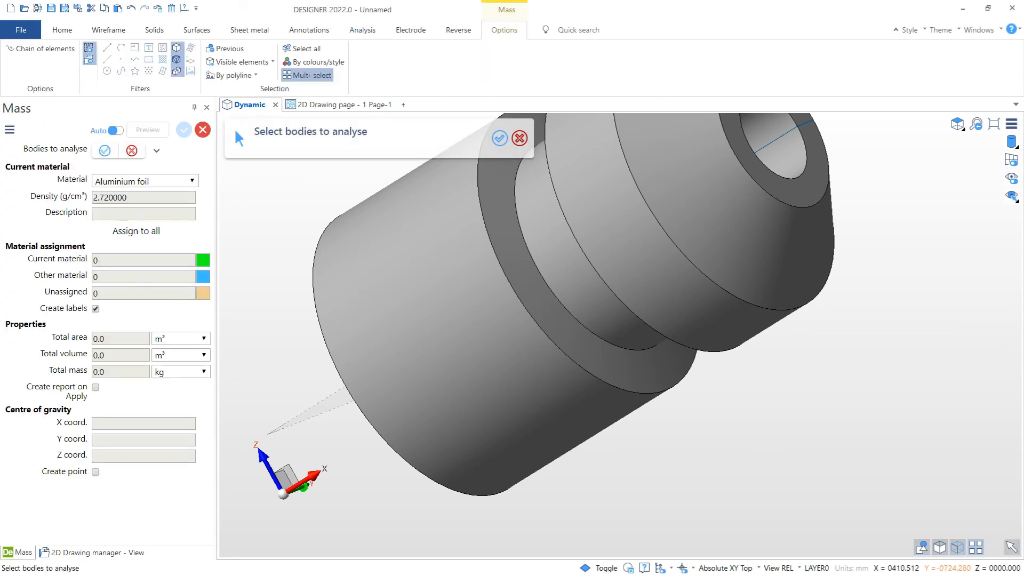
left_click(192, 180)
scroll(154, 229, "down", 20)
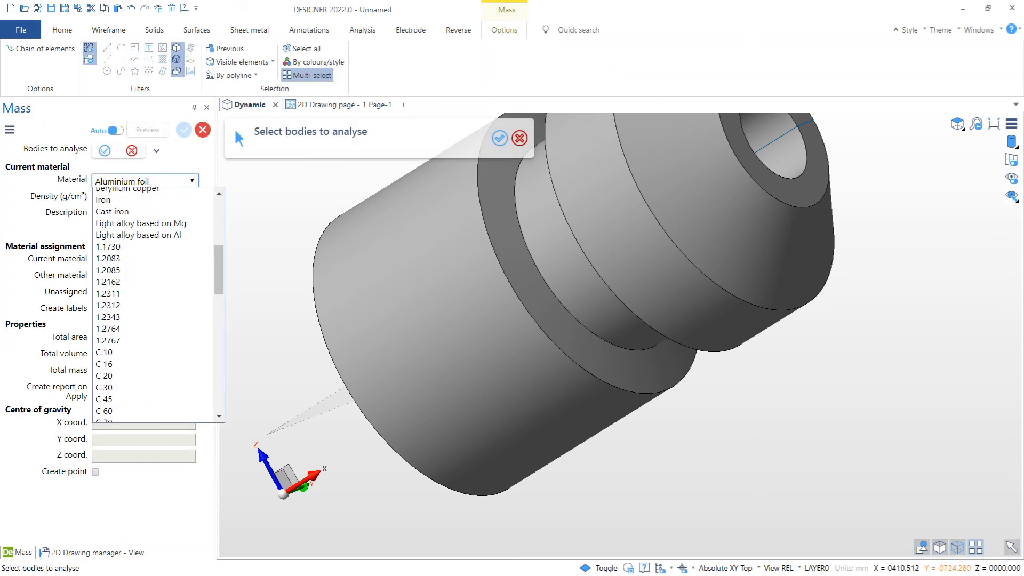
scroll(153, 229, "up", 20)
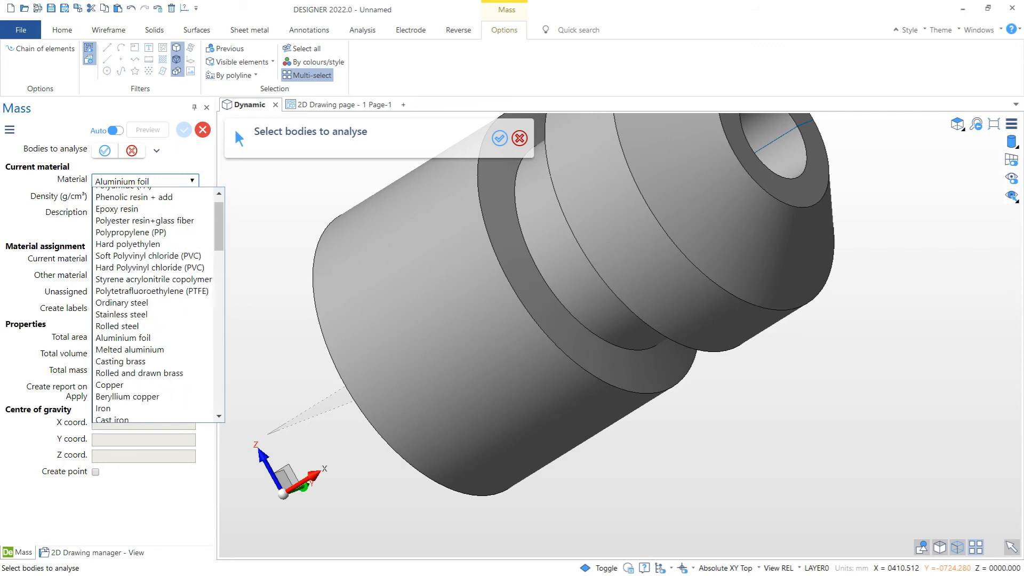
left_click(153, 409)
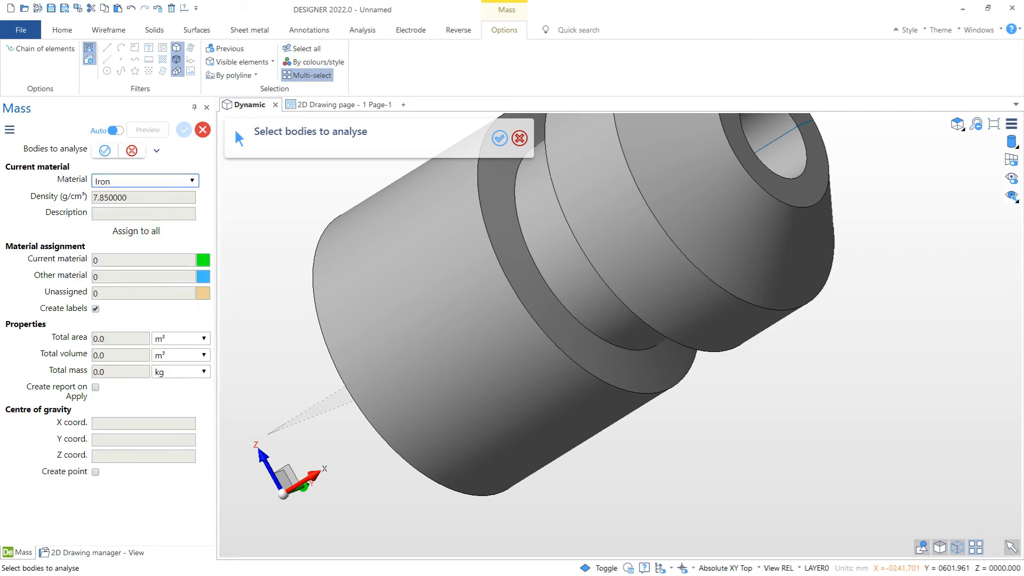
- Analyse the mass of the revolved body and assign the current material to it
middle_click_drag(832, 261, 824, 365)
scroll(824, 365, "down", 2)
left_click(585, 276)
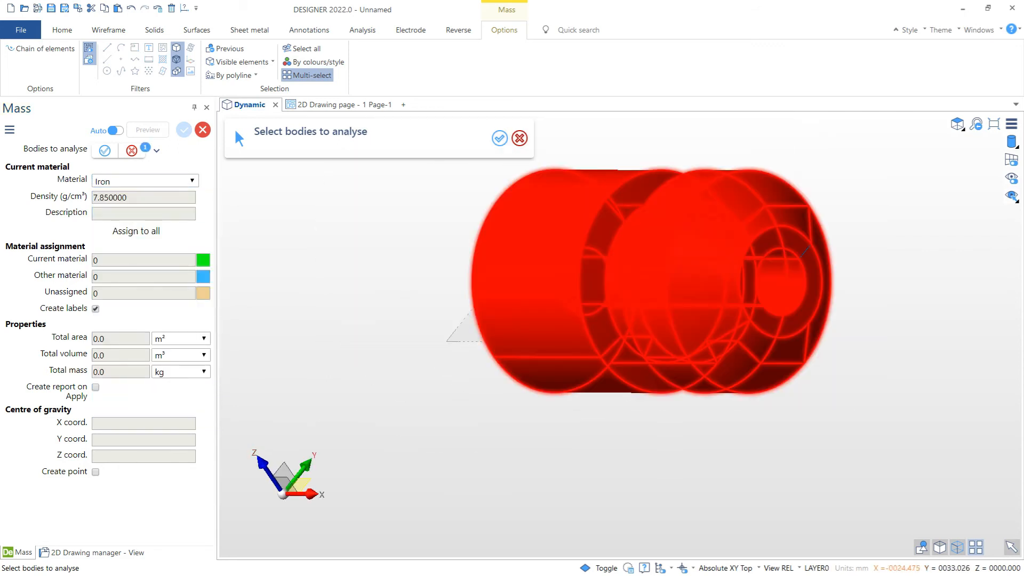
right_click(585, 276)
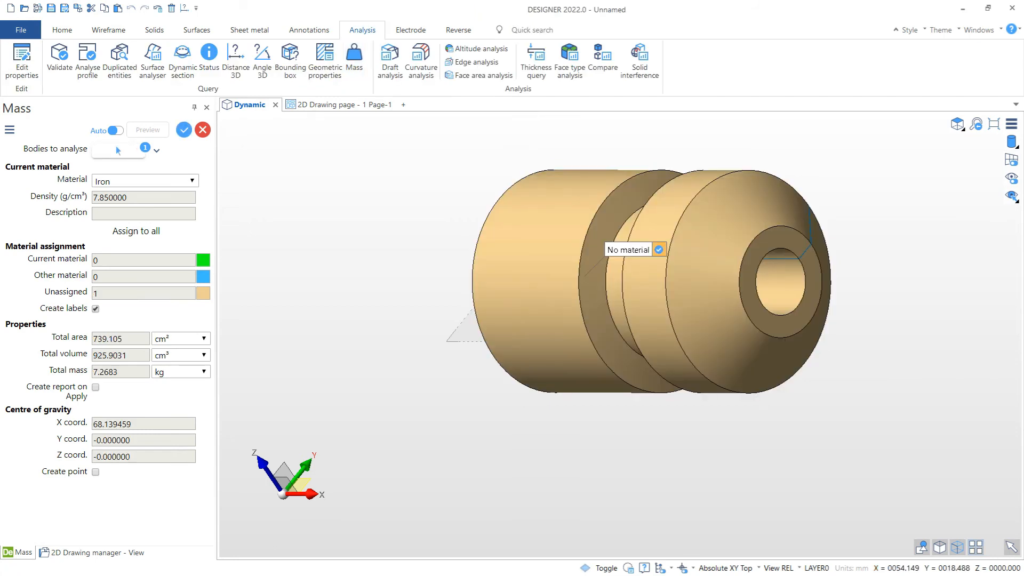
left_click(659, 250)
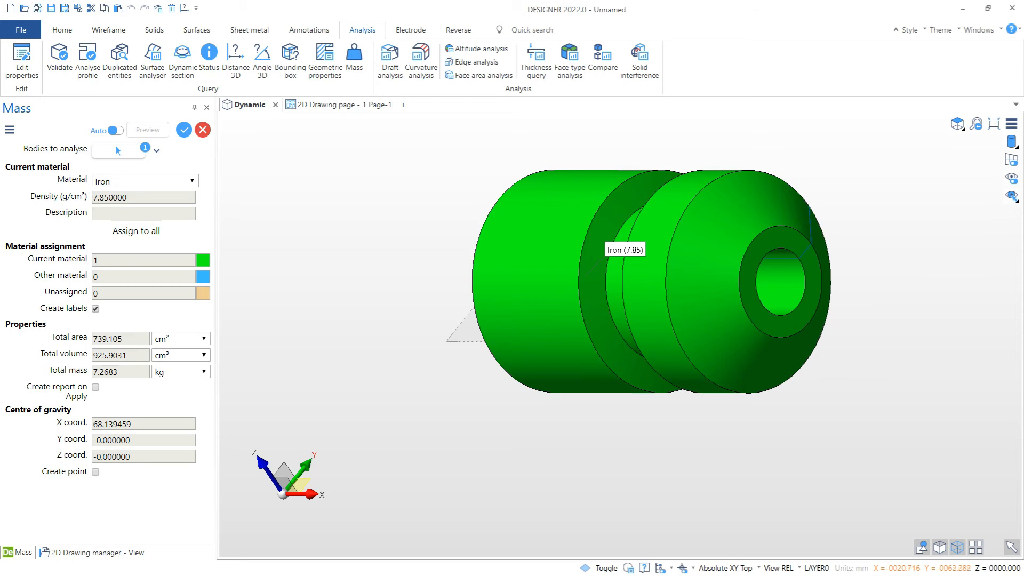
middle_click_drag(779, 307, 807, 299)
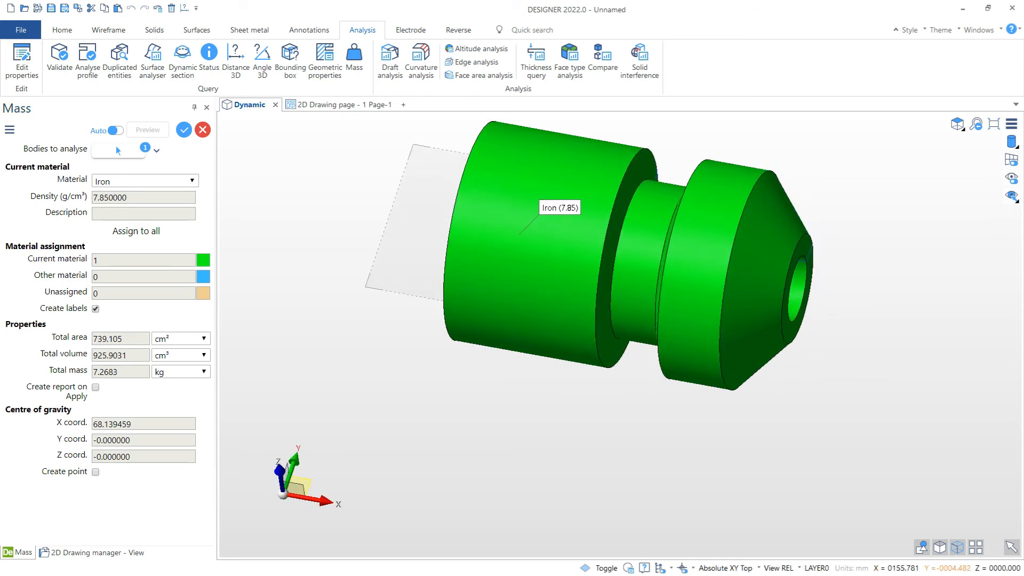
- Set up Send To CAM for the selected body with EDGECAM as the target
left_click(62, 31)
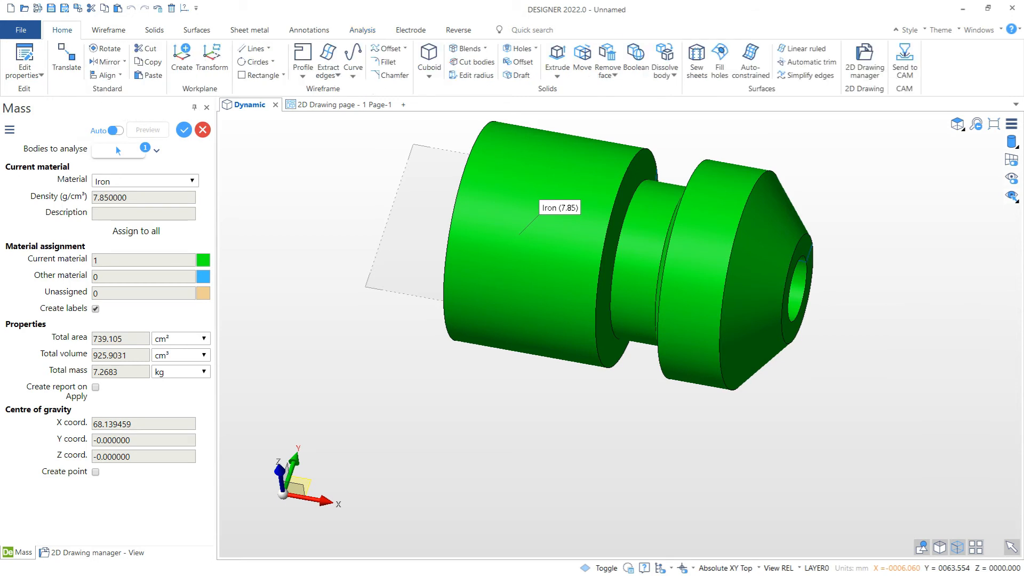
left_click(904, 61)
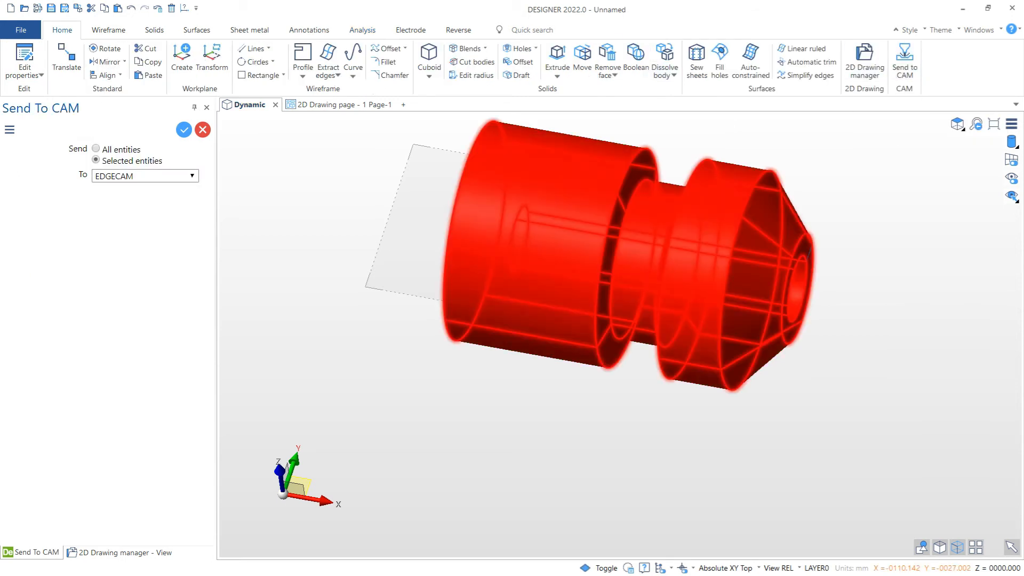
key("alt+Tab")
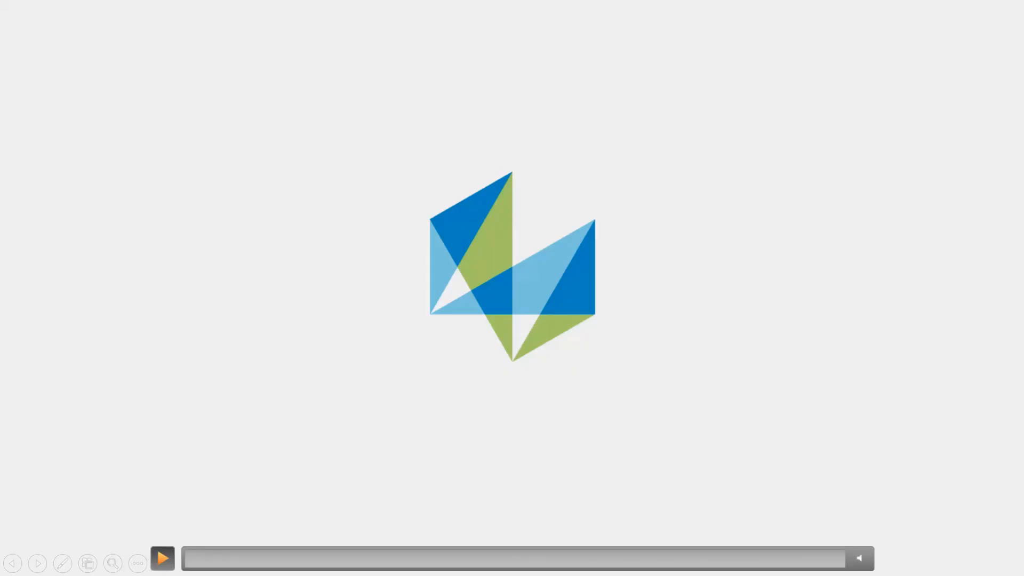
left_click(163, 559)
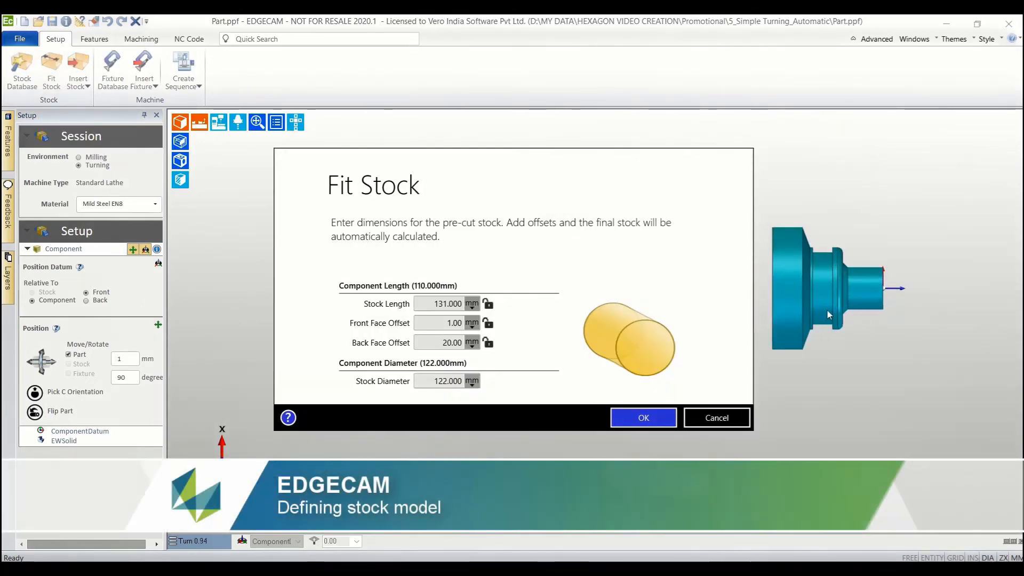
- In EDGECAM, fit cylindrical stock to the component with a 5 mm front face offset and a 125 mm stock diameter
double_click(440, 329)
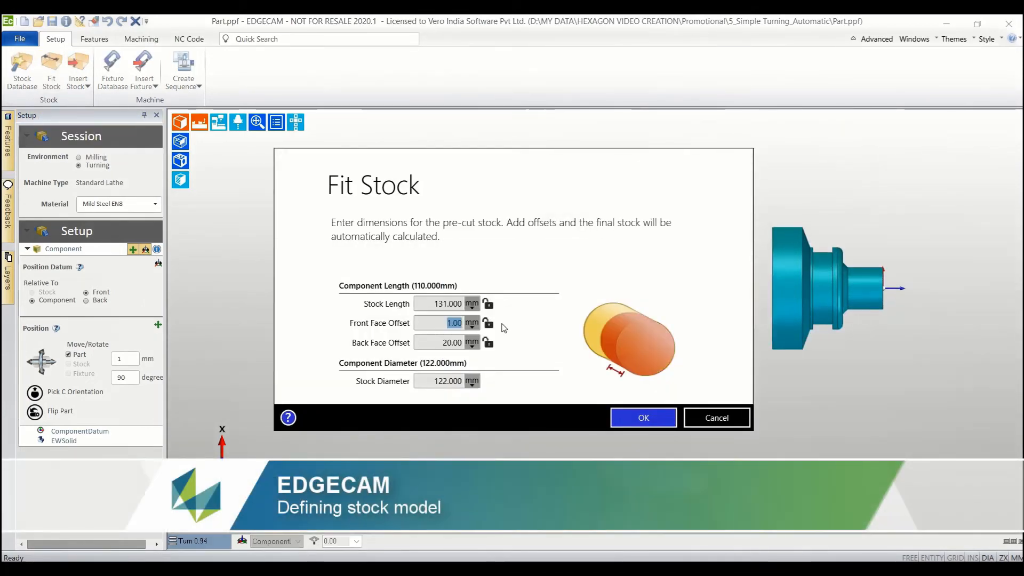
type("5")
double_click(431, 382)
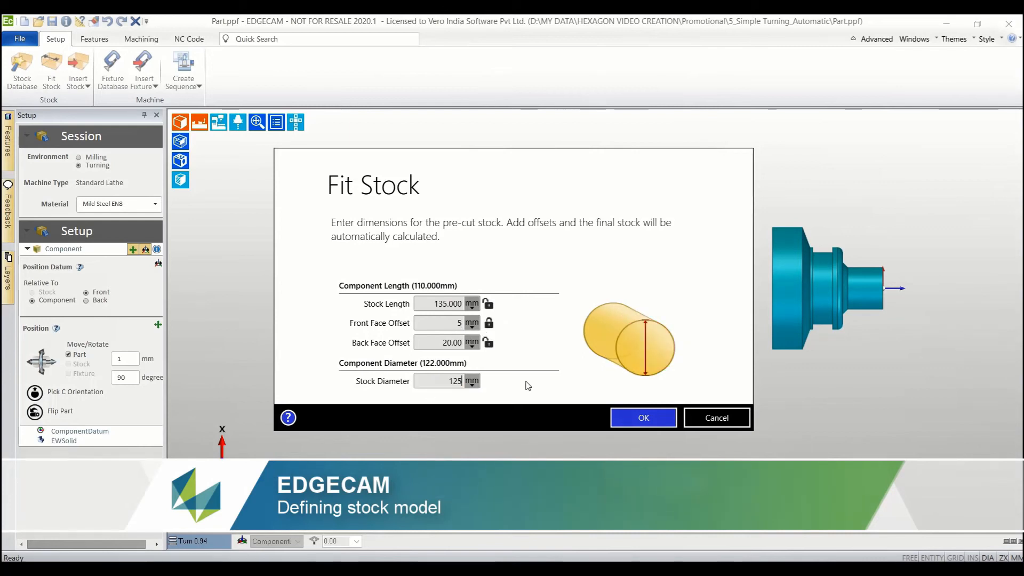
double_click(456, 327)
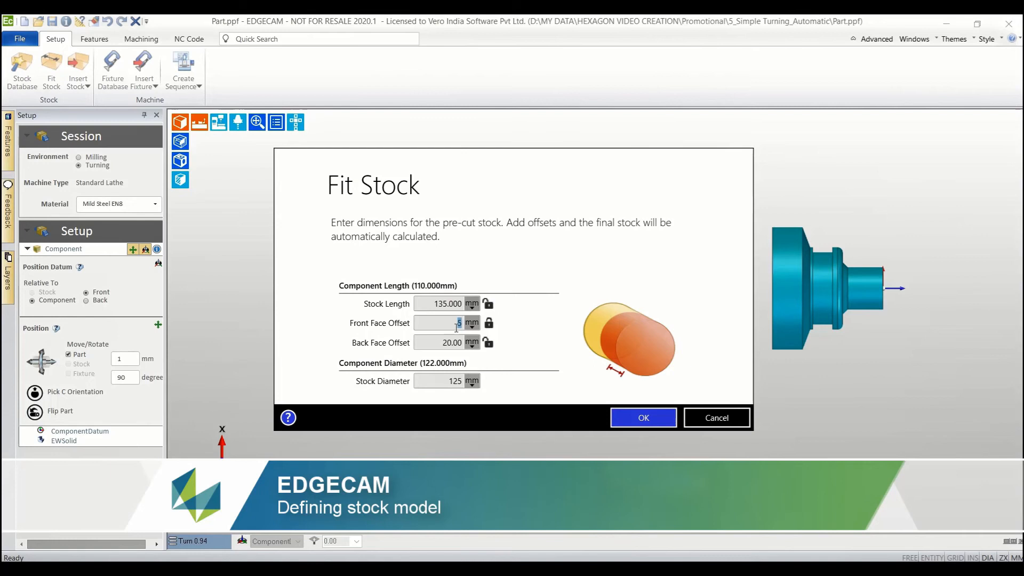
left_click(621, 419)
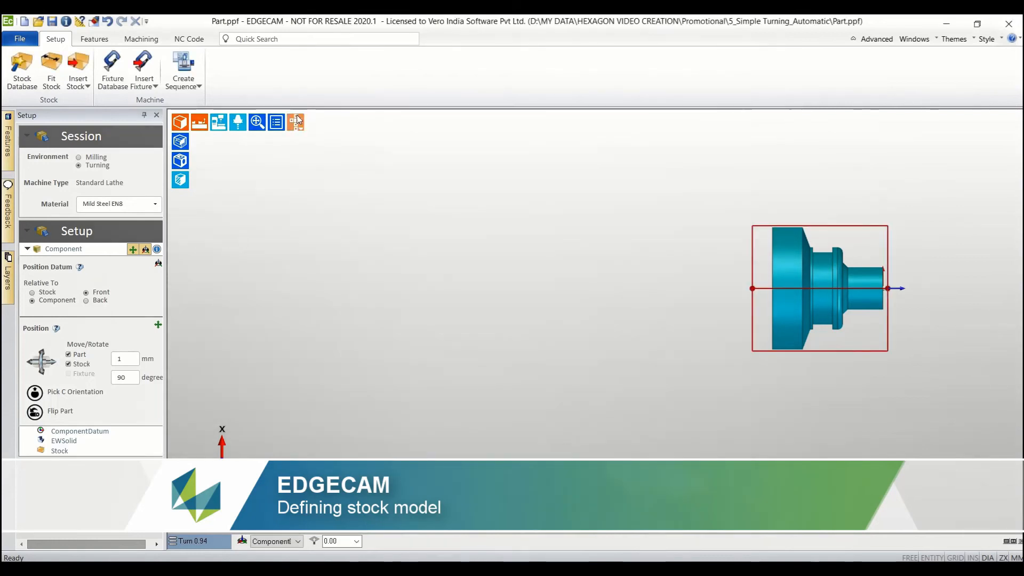
- Examine the part inside its shaded translucent stock in isometric view and return to the turning view
left_click(295, 123)
left_click(278, 145)
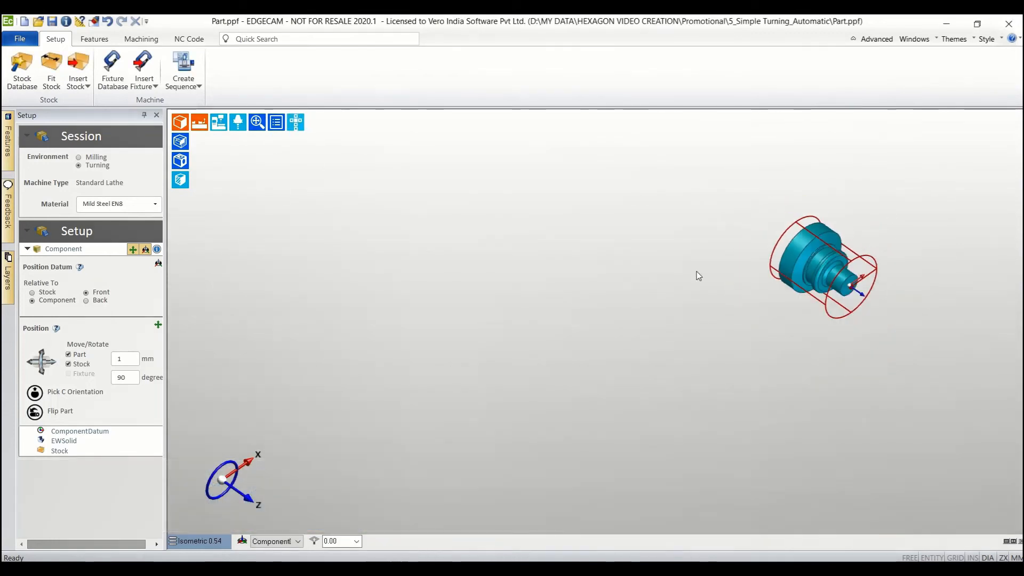
left_click(180, 144)
scroll(442, 301, "down", 3)
scroll(587, 289, "up", 2)
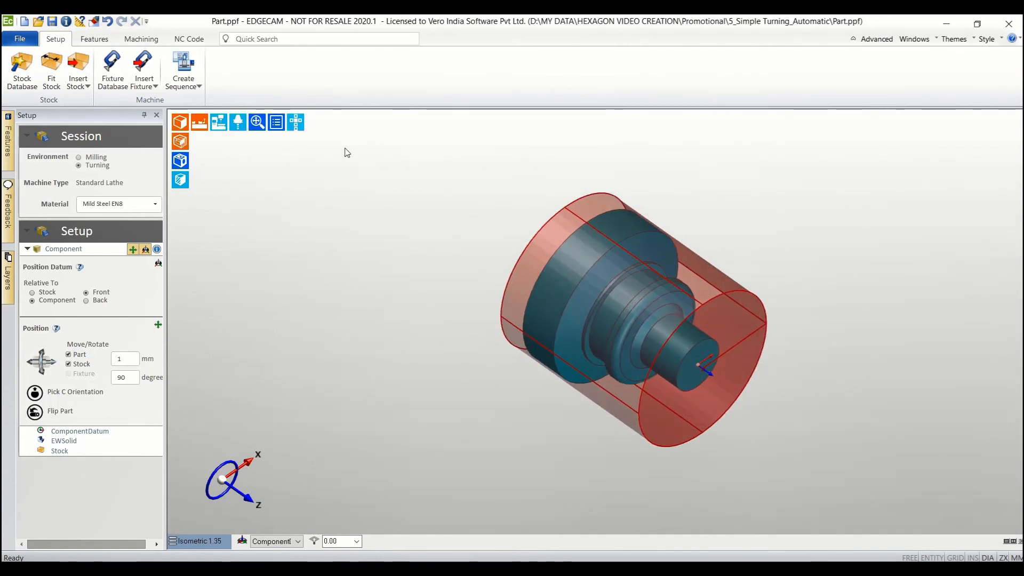
left_click(296, 122)
left_click(278, 159)
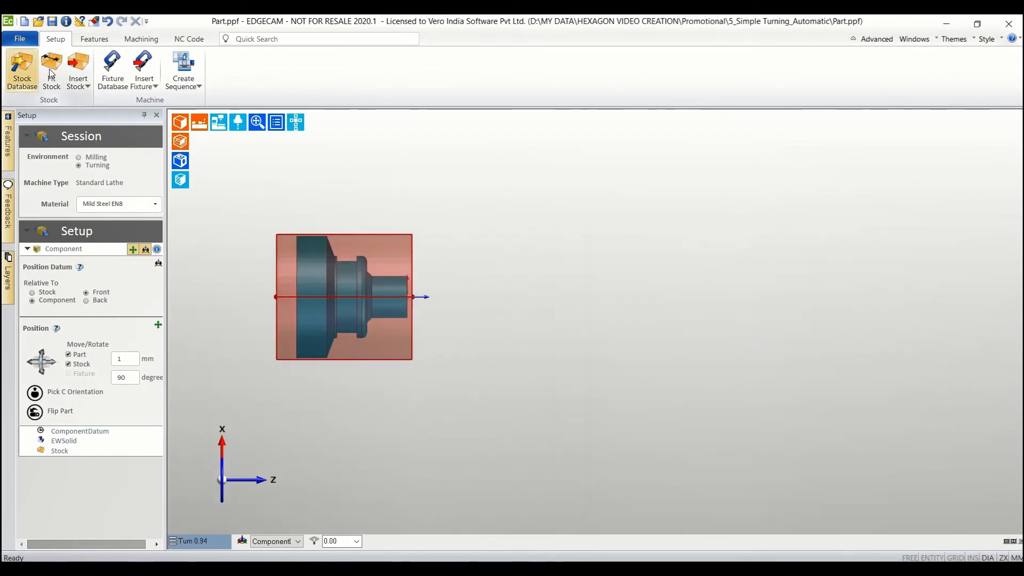
- Load the 10inch 3 Jaw Bison Scroll Chuck - Reverse Jaws fixture to grip the stock and check it in isometric and turning views
left_click(112, 83)
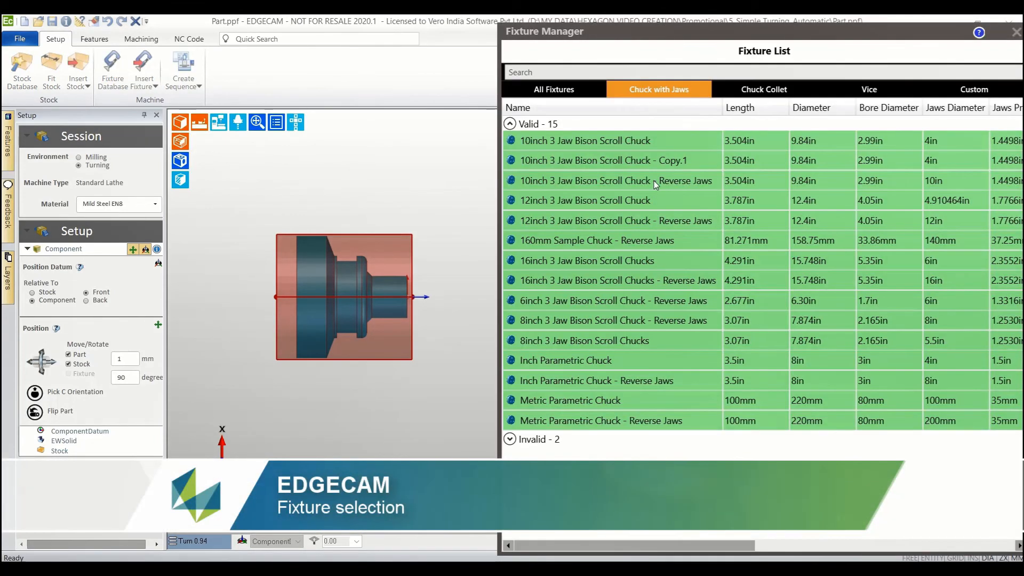
left_click(655, 181)
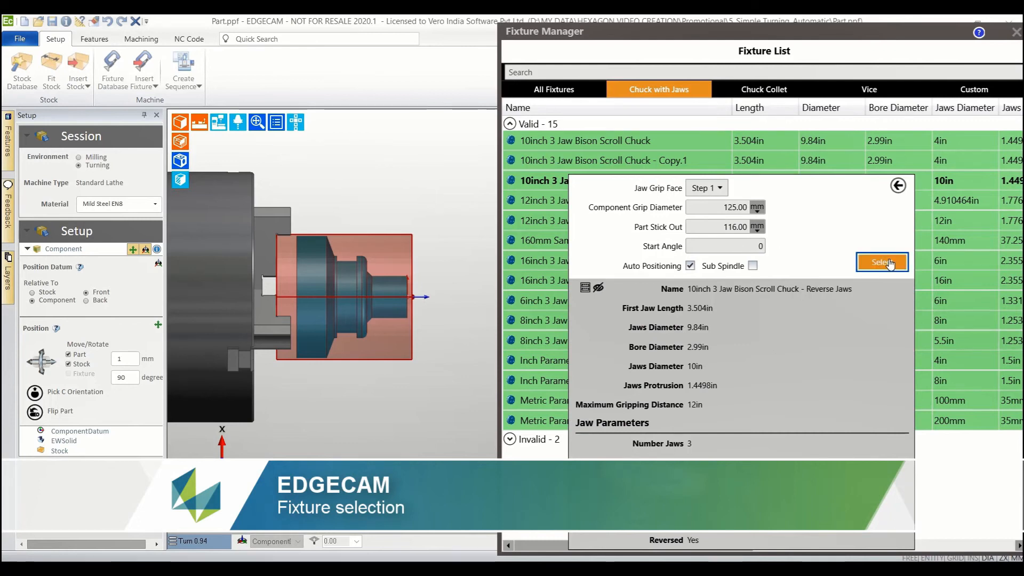
left_click(296, 122)
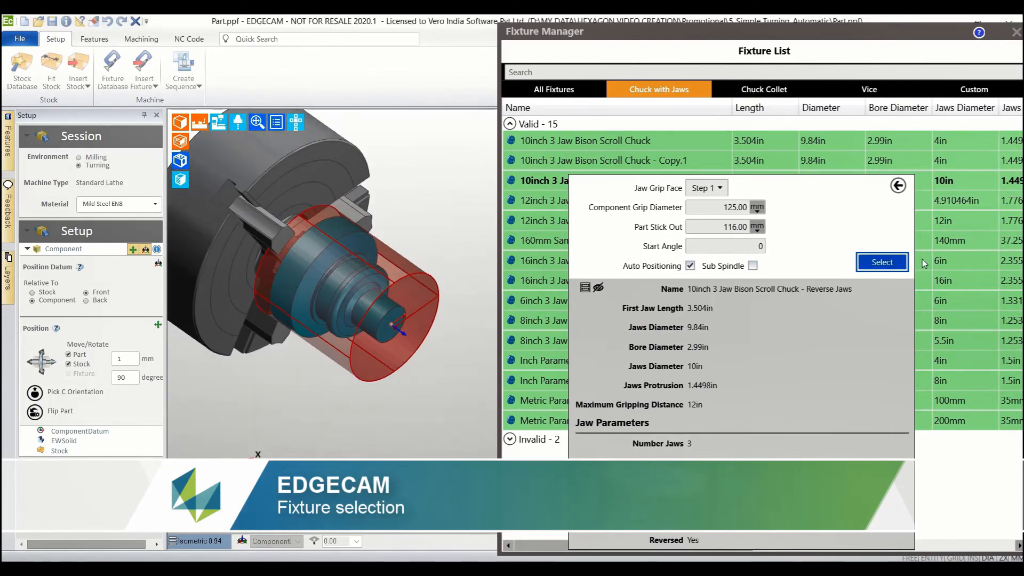
left_click(883, 263)
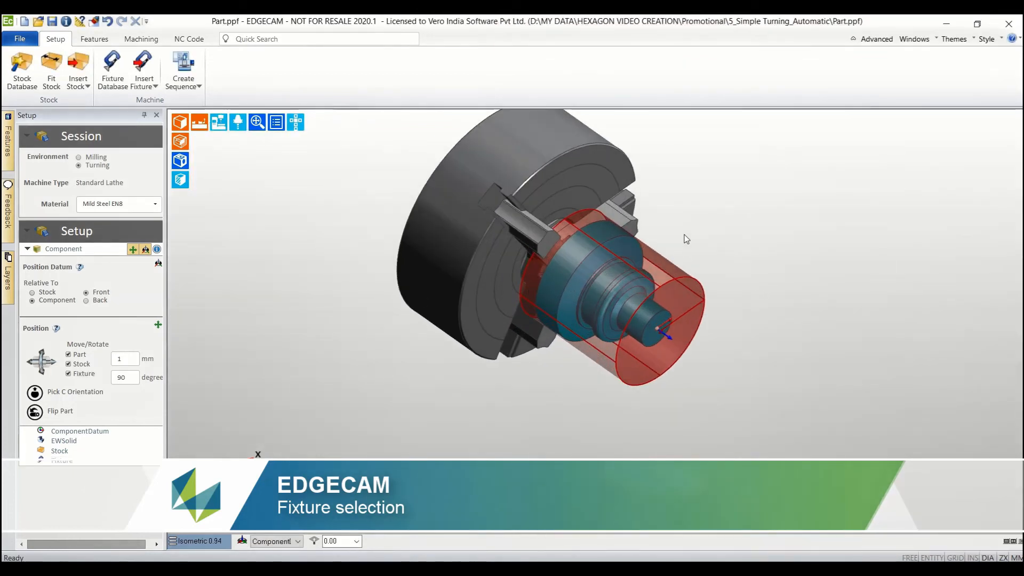
left_click(292, 126)
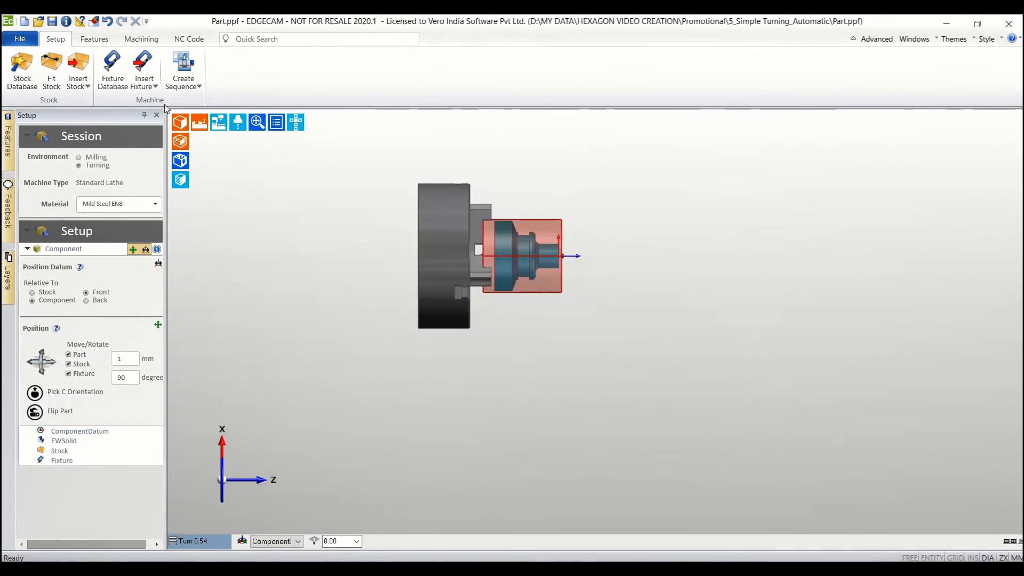
- Create a turning sequence on the Sample Lathe 2 axis mm.tcp machine with toolkit Part.1, keeping the default setup on the main spindle
left_click(183, 64)
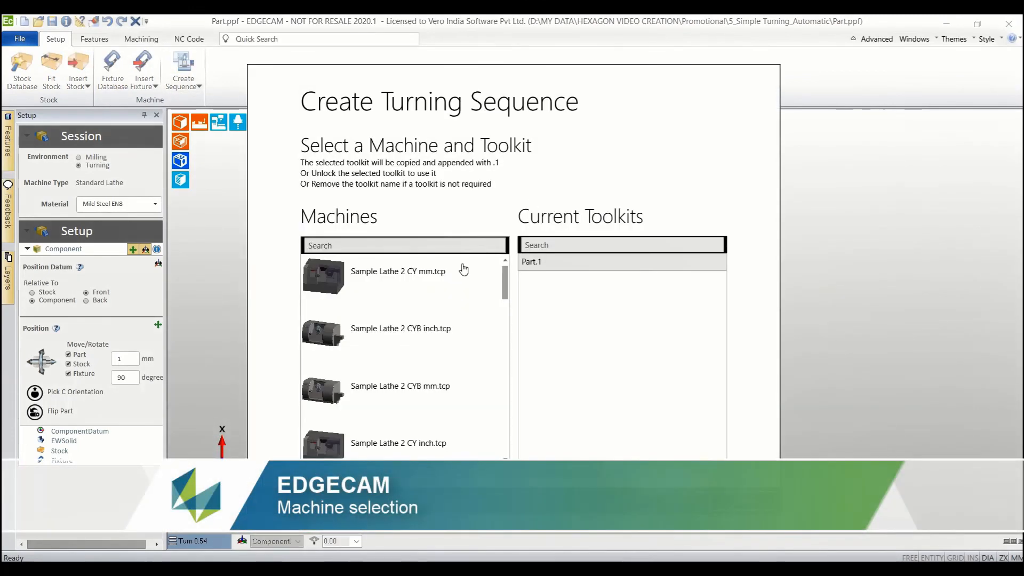
scroll(453, 270, "down", 3)
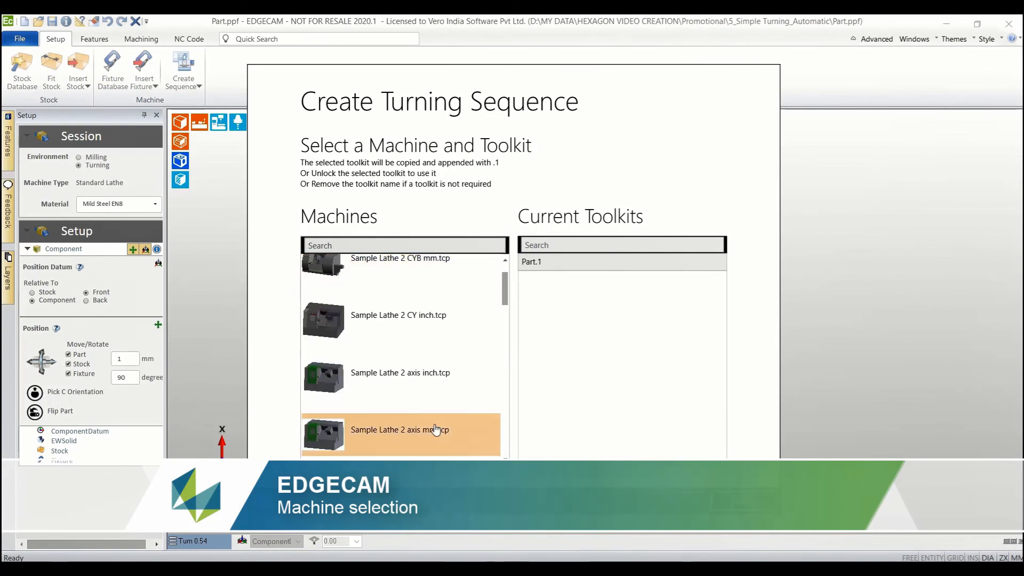
left_click(436, 429)
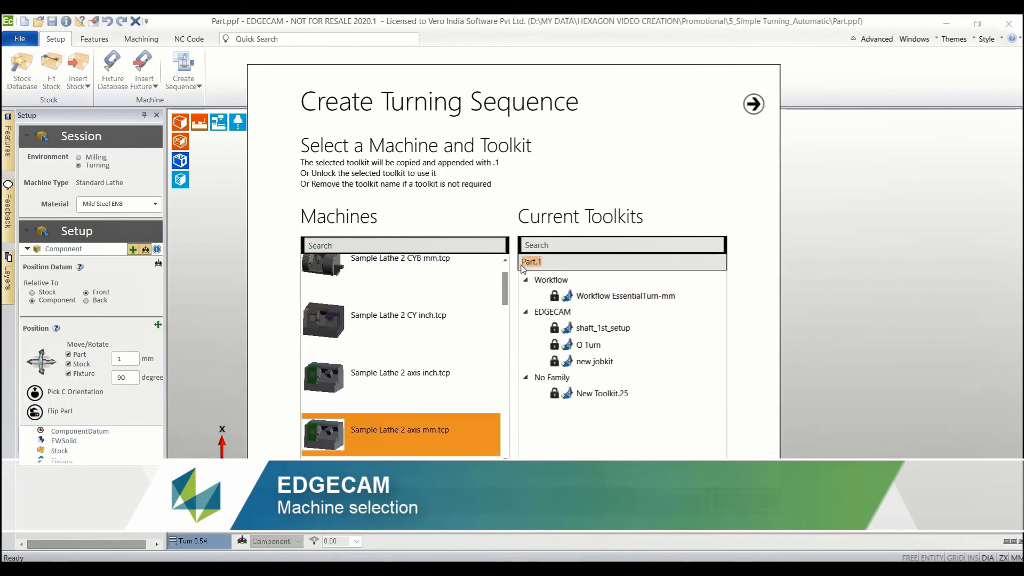
key("Return")
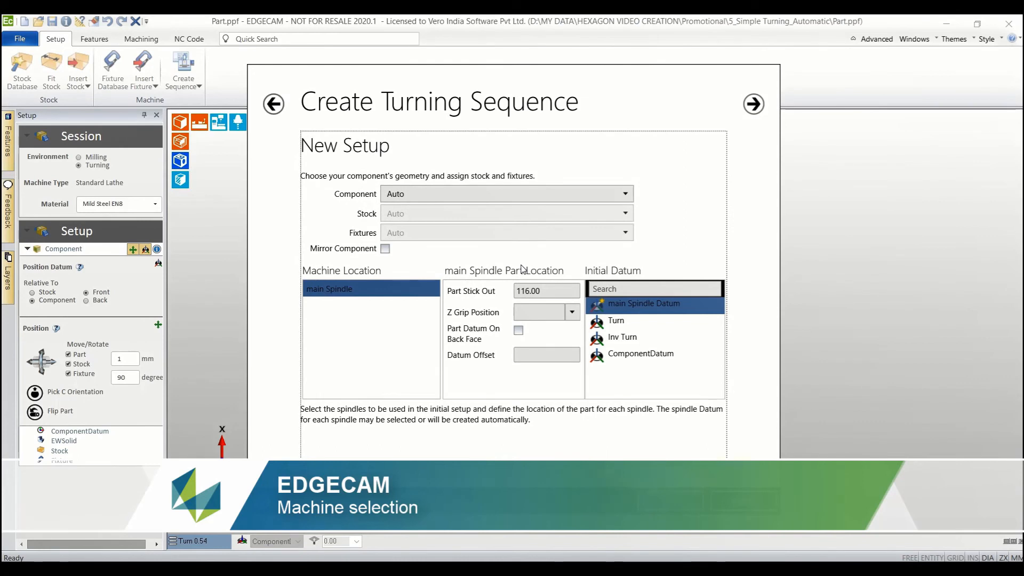
key("Return")
key("Return")
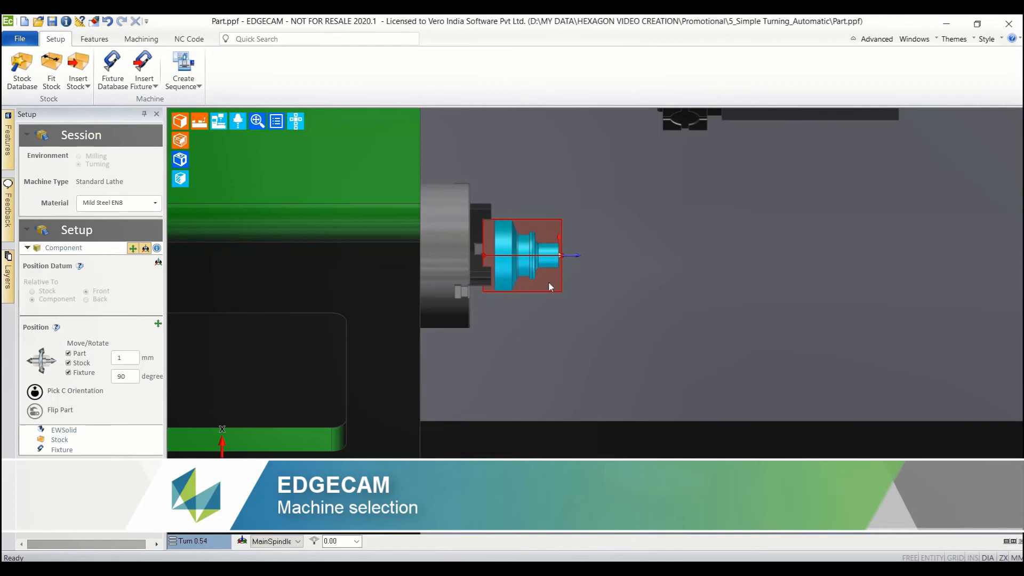
- Examine the chucked part, turret and lathe enclosure close up, in full and in isometric view, and return to the turning view
scroll(555, 287, "down", 6)
scroll(569, 284, "up", 7)
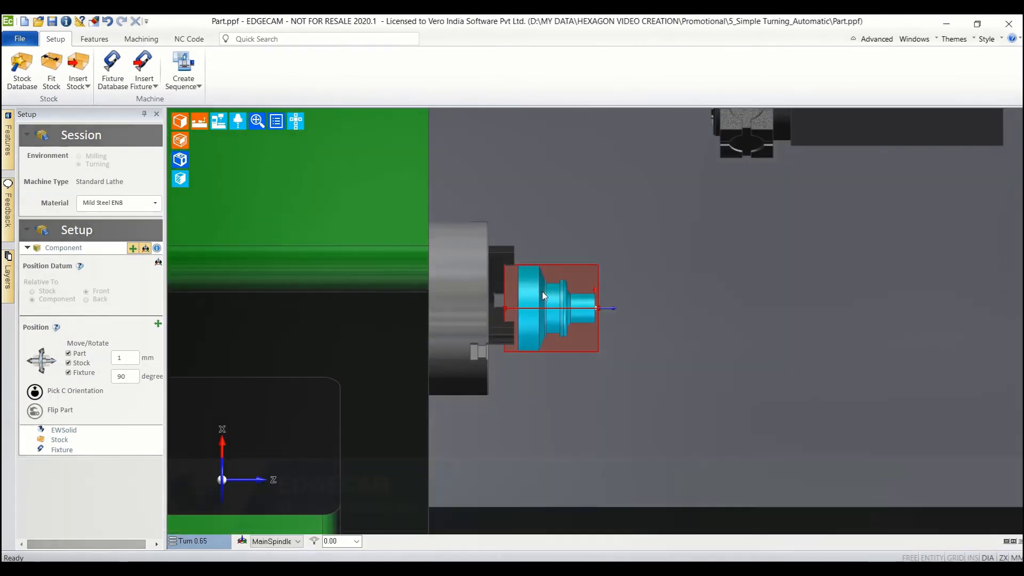
scroll(544, 296, "up", 3)
scroll(544, 296, "down", 6)
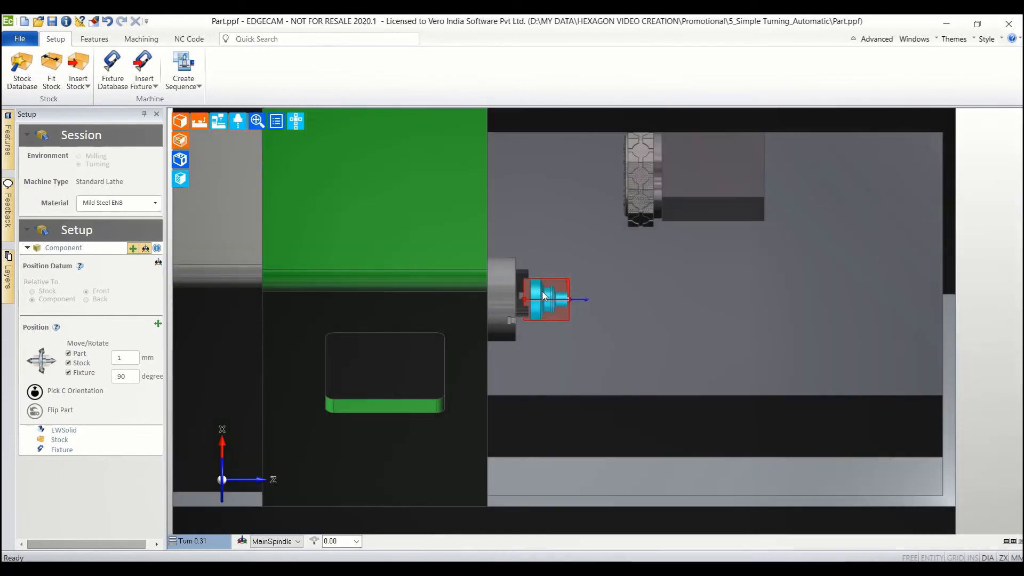
scroll(544, 296, "down", 1)
scroll(716, 273, "down", 3)
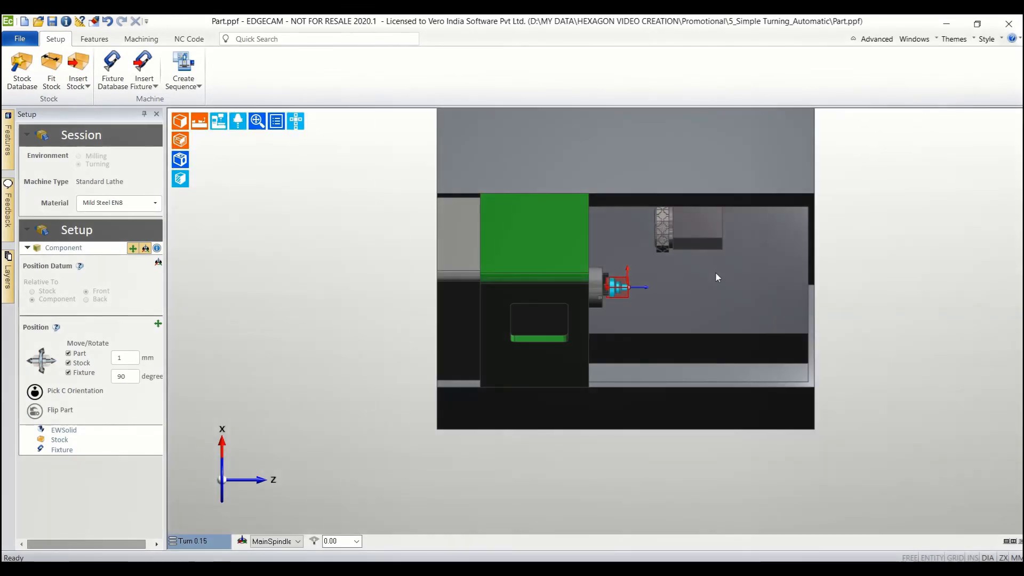
left_click(297, 122)
left_click(279, 141)
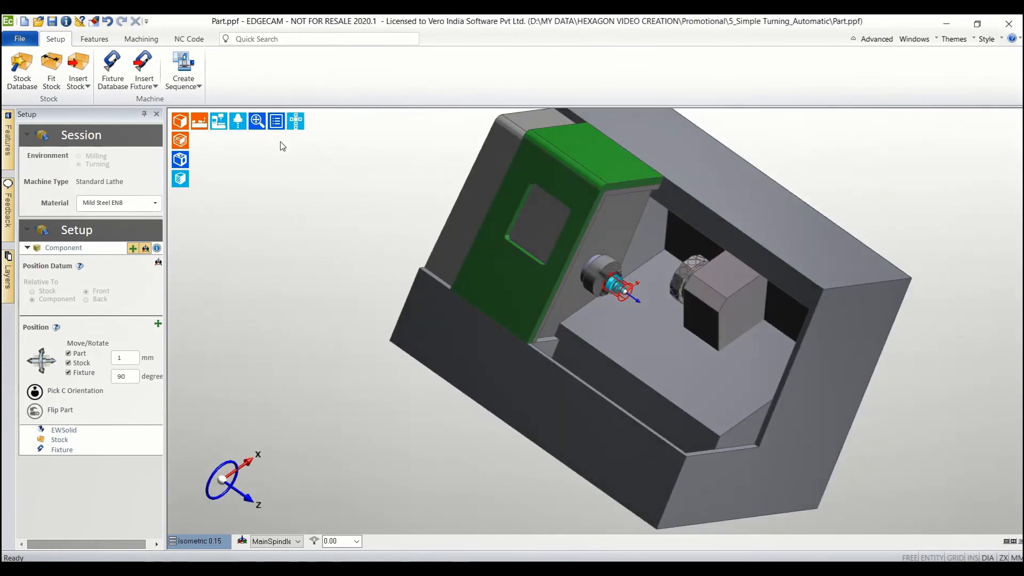
left_click(295, 122)
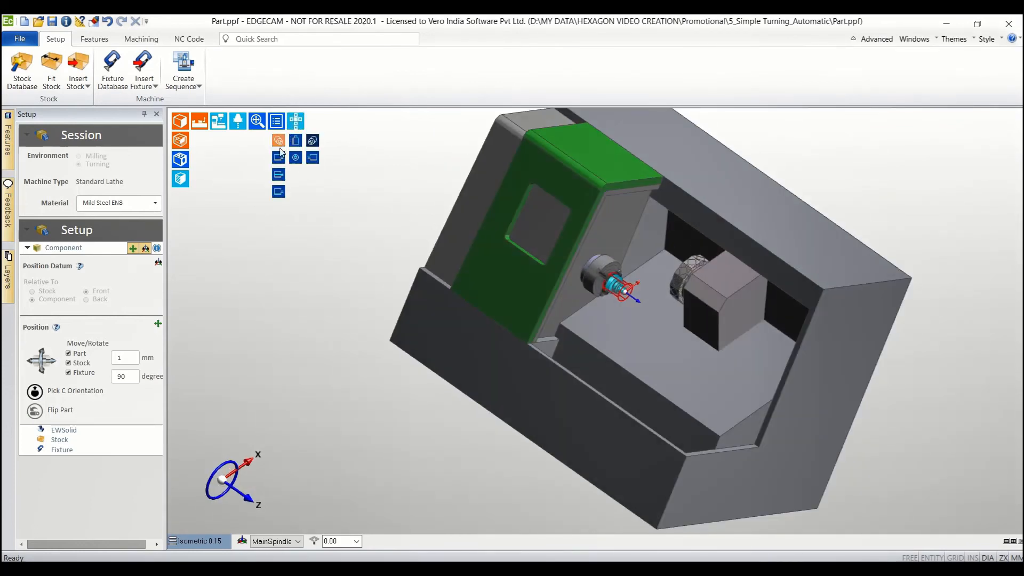
left_click(277, 158)
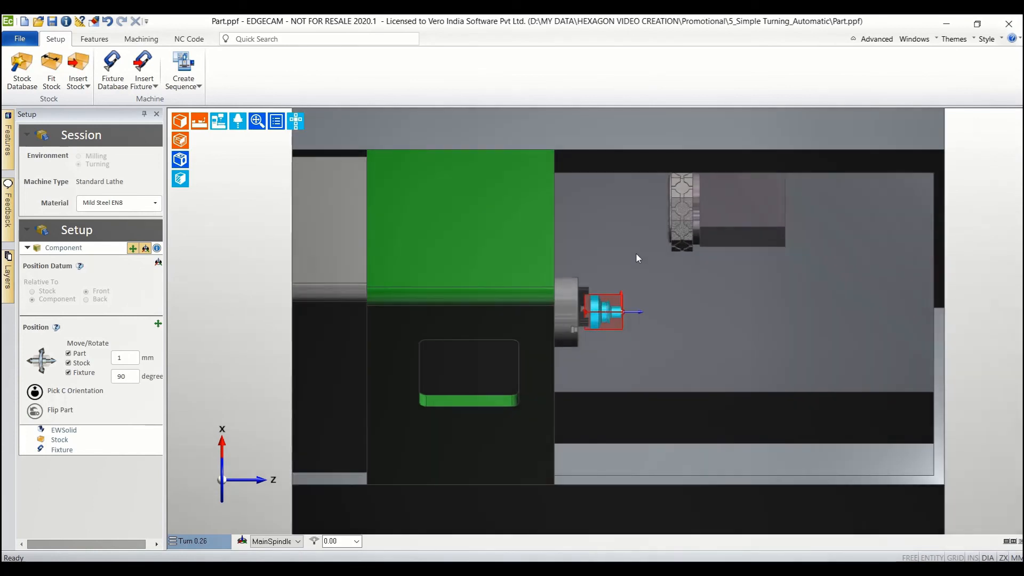
- Hide the machine, shaded stock and chuck so that only the part and the stock outline are displayed
left_click(218, 122)
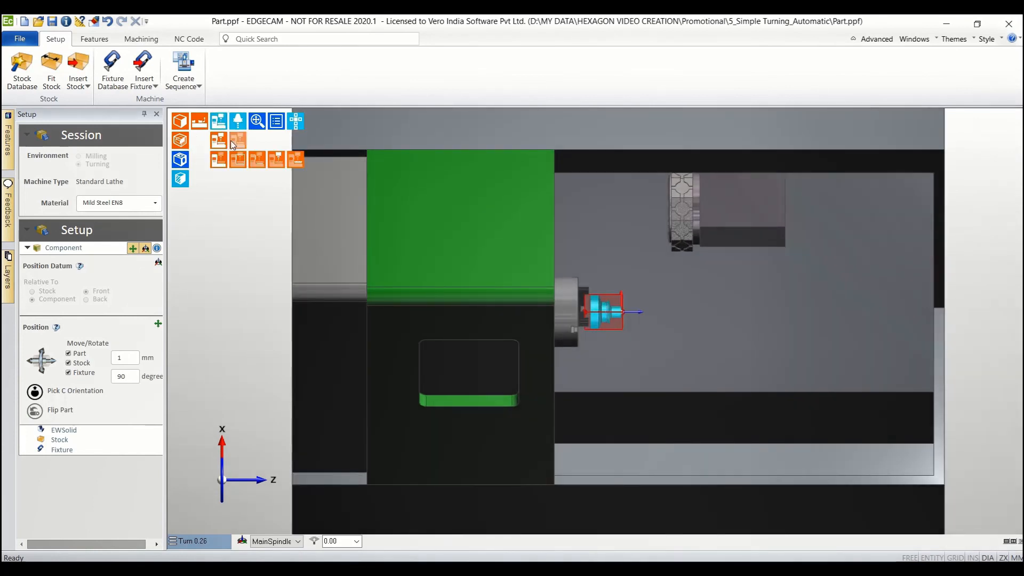
left_click(234, 141)
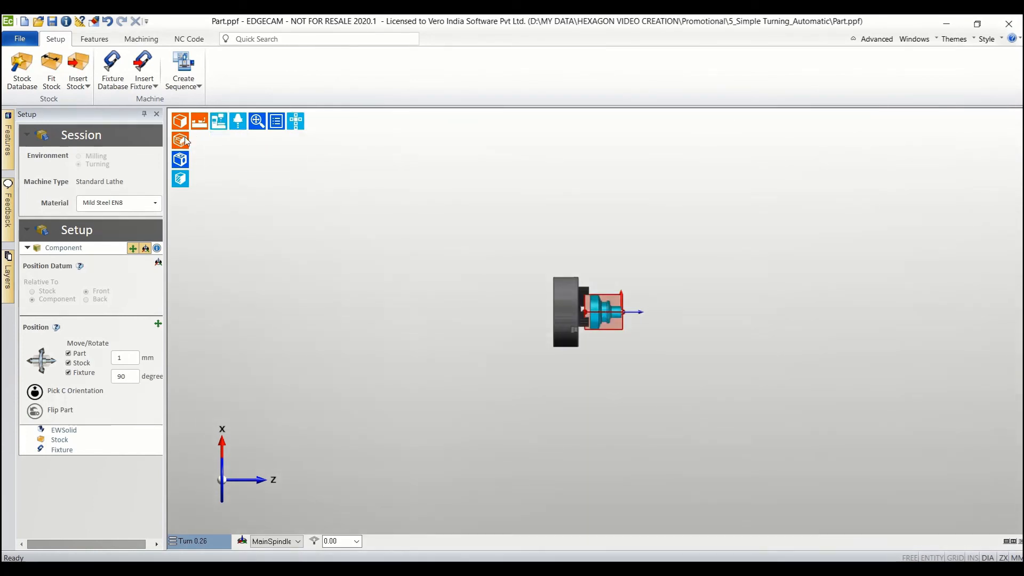
left_click(184, 140)
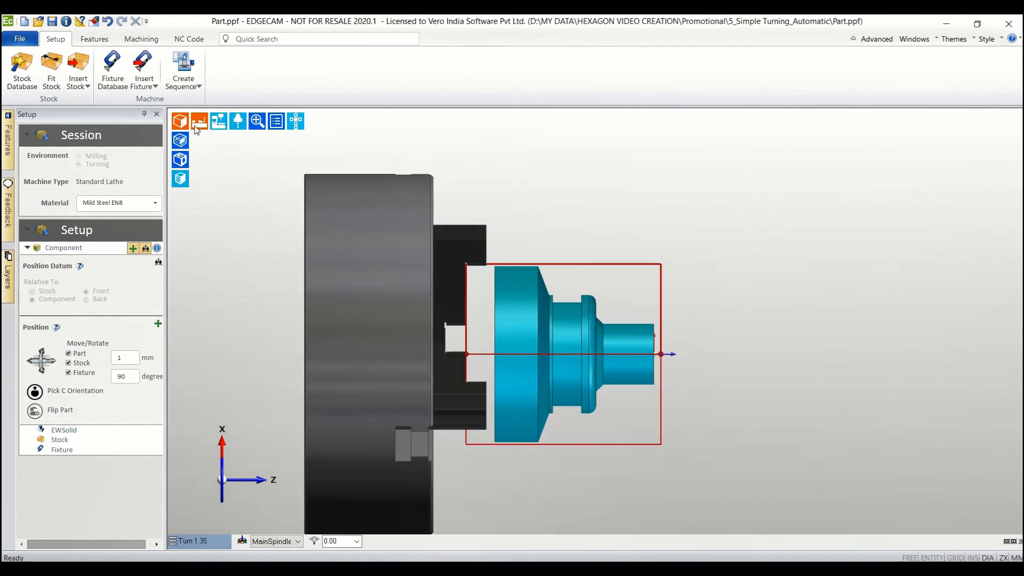
left_click(196, 127)
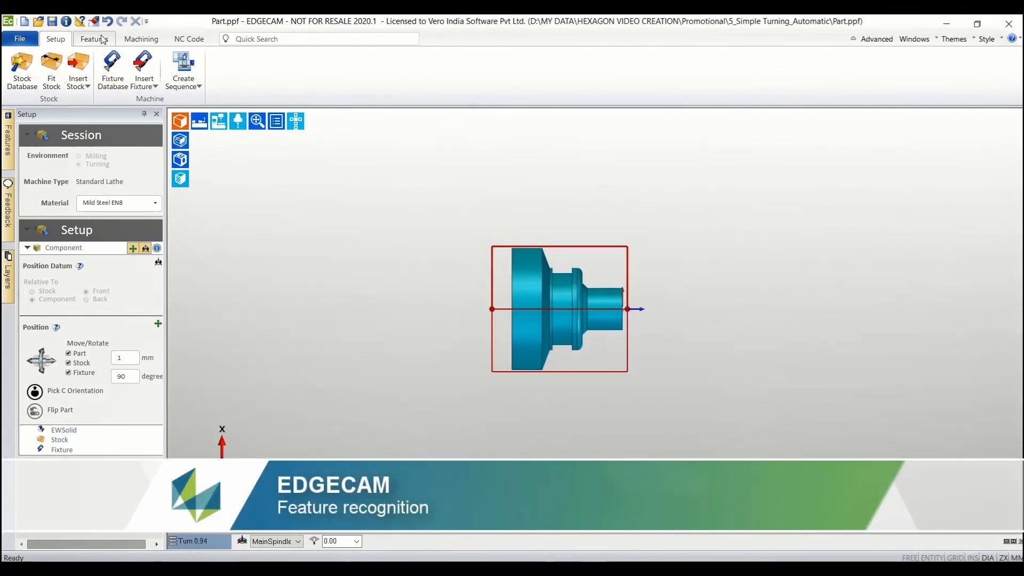
- Run the Feature Finder for front turning features, including turn and front face profiles, grooves and threads, with bore profiles off
left_click(95, 39)
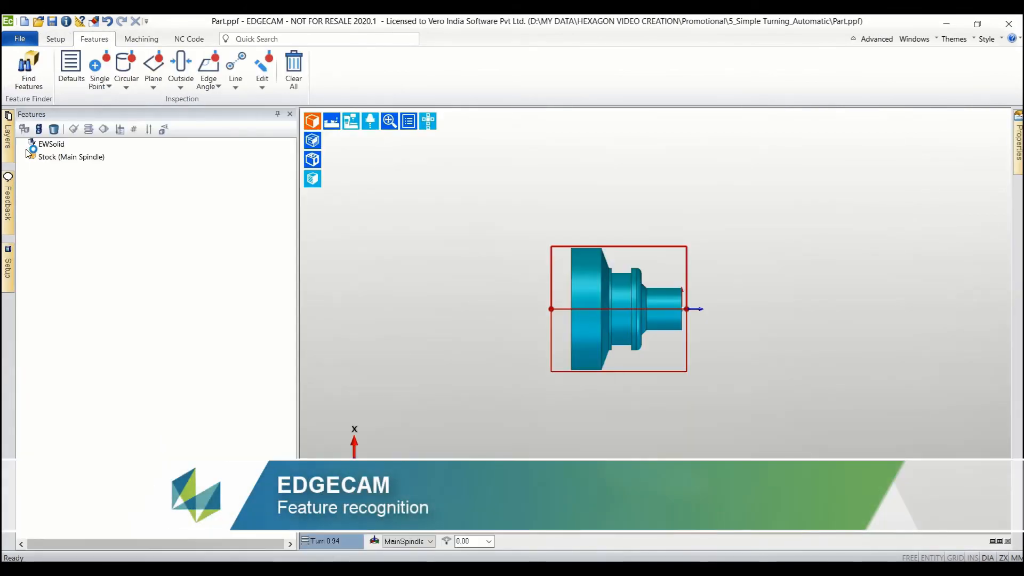
left_click(28, 81)
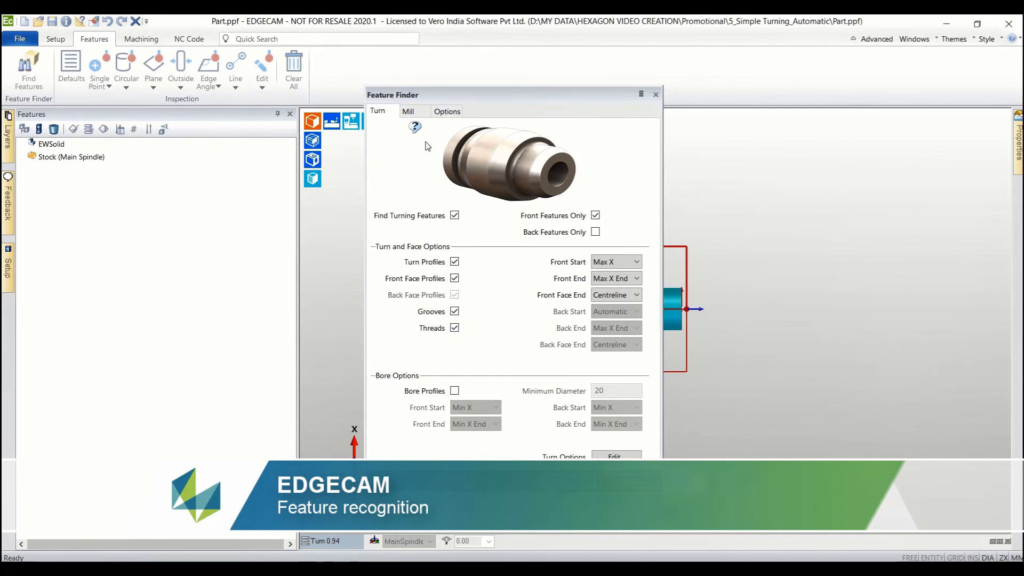
left_click(408, 111)
left_click(376, 117)
left_click(569, 482)
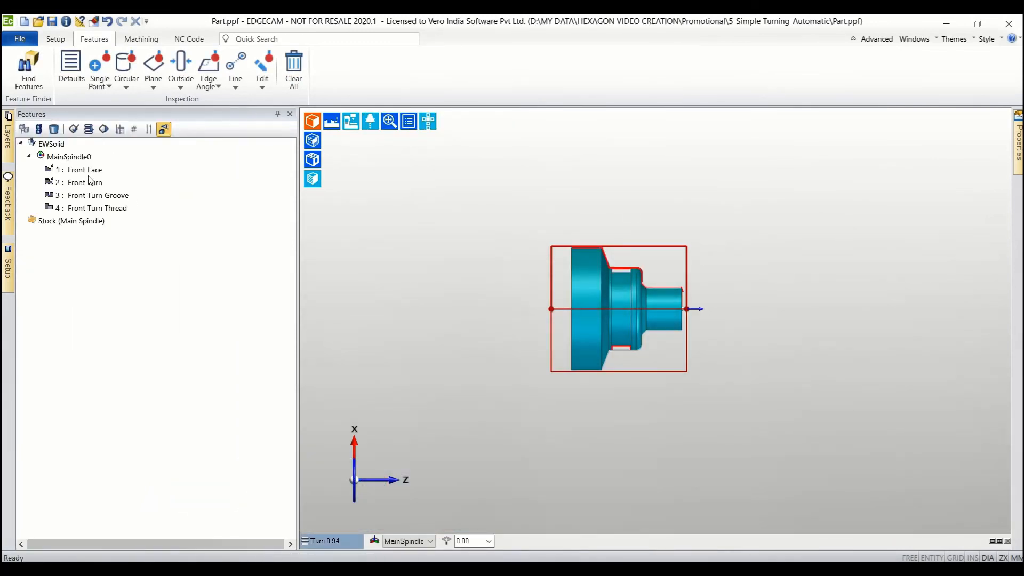
- Examine the front face, front turn, turn groove and turn thread features one by one on the unshaded part
scroll(624, 287, "up", 3)
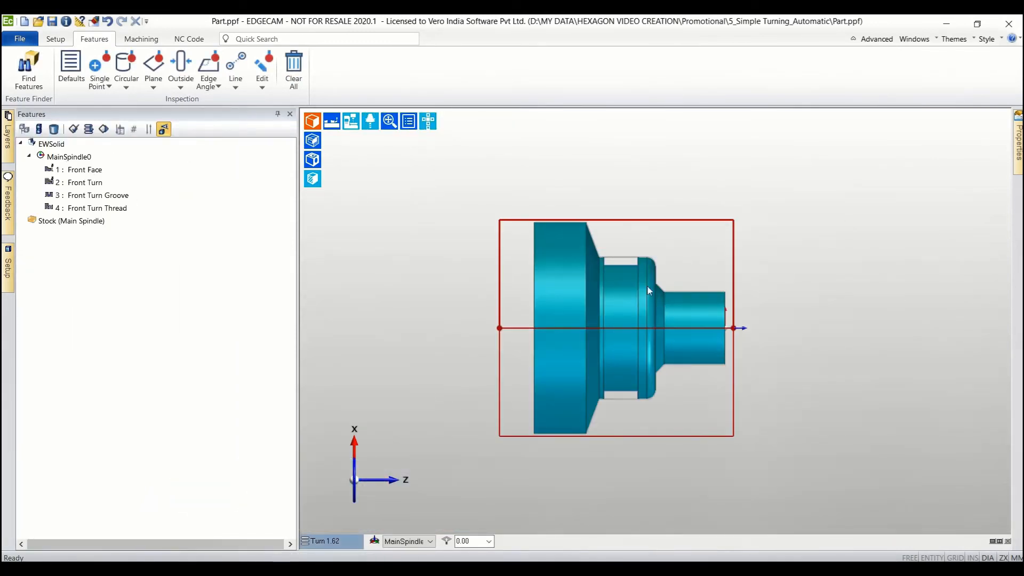
left_click(317, 123)
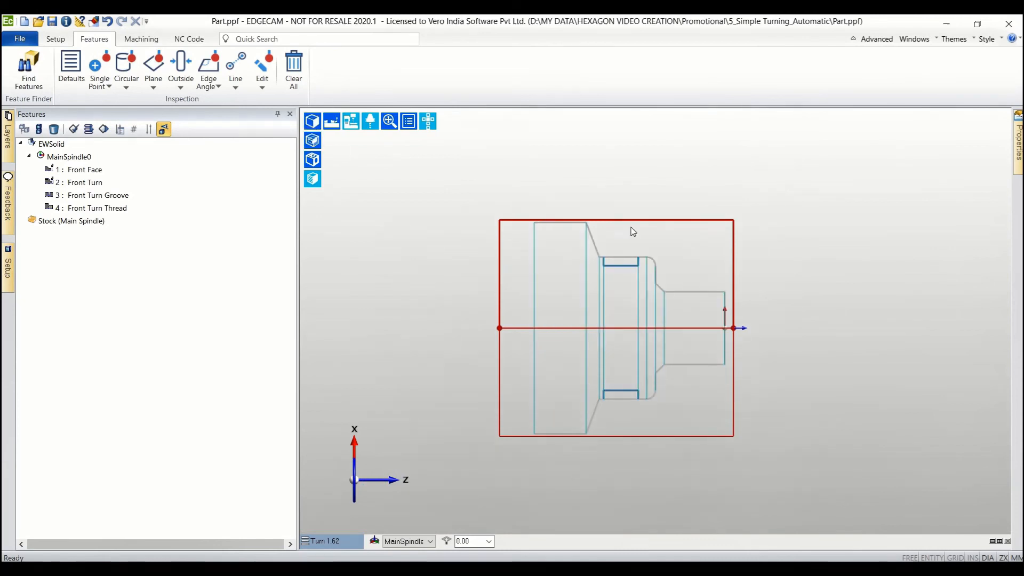
left_click(83, 170)
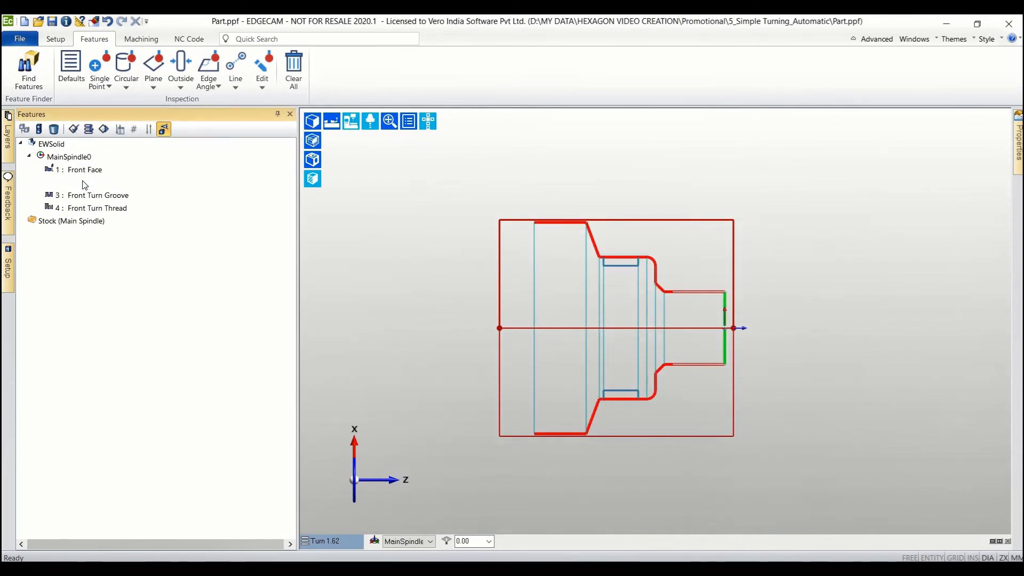
left_click(82, 183)
left_click(89, 198)
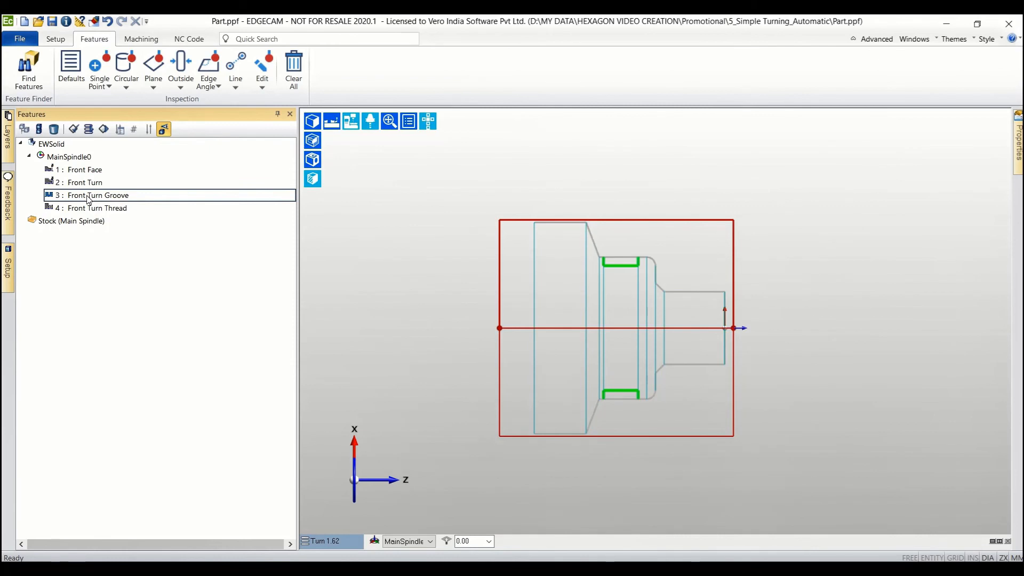
left_click(90, 209)
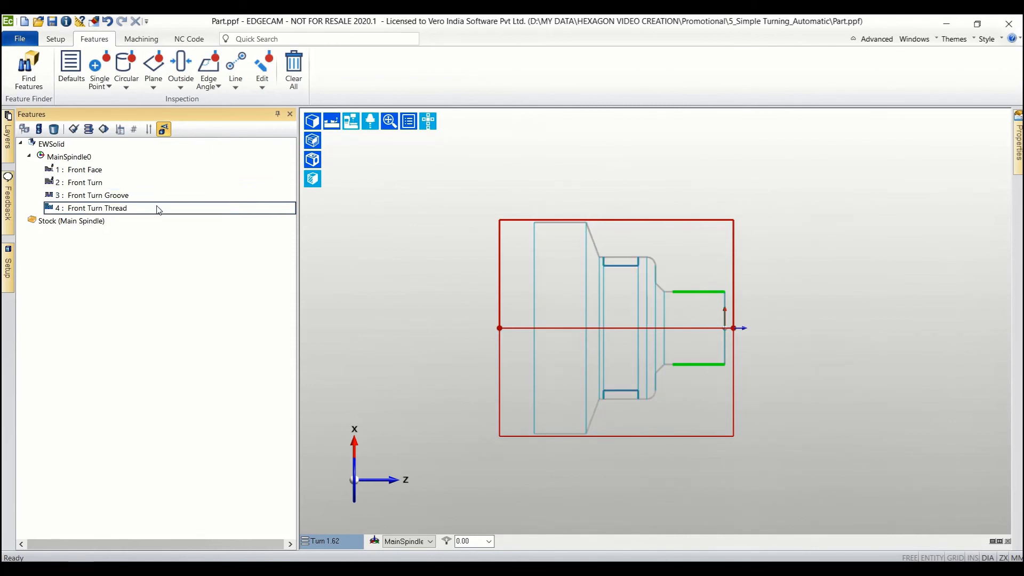
left_click(217, 265)
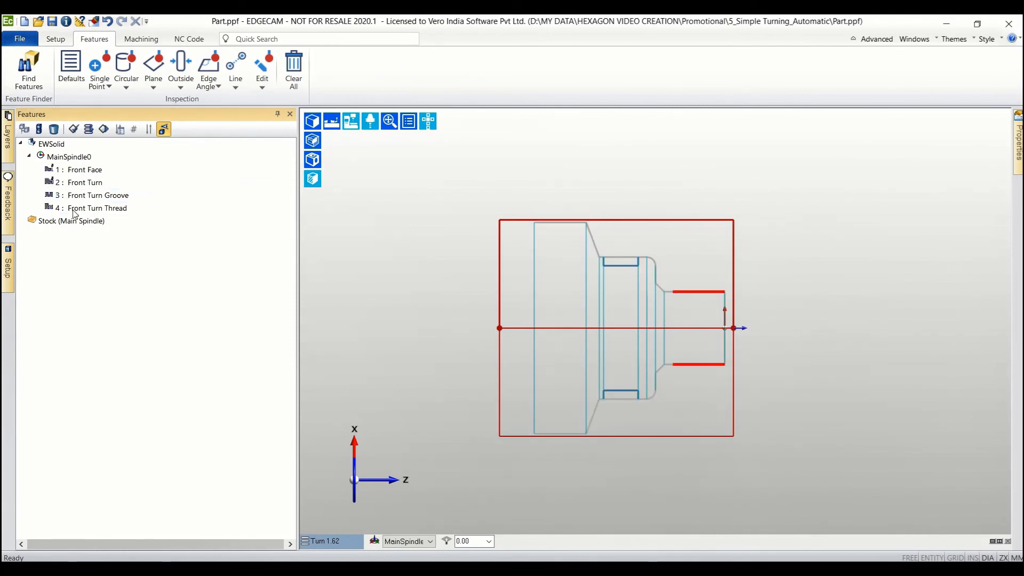
- Restore the shaded part display, plan the machining strategies for the turning features and keep the planning board docked
left_click(141, 39)
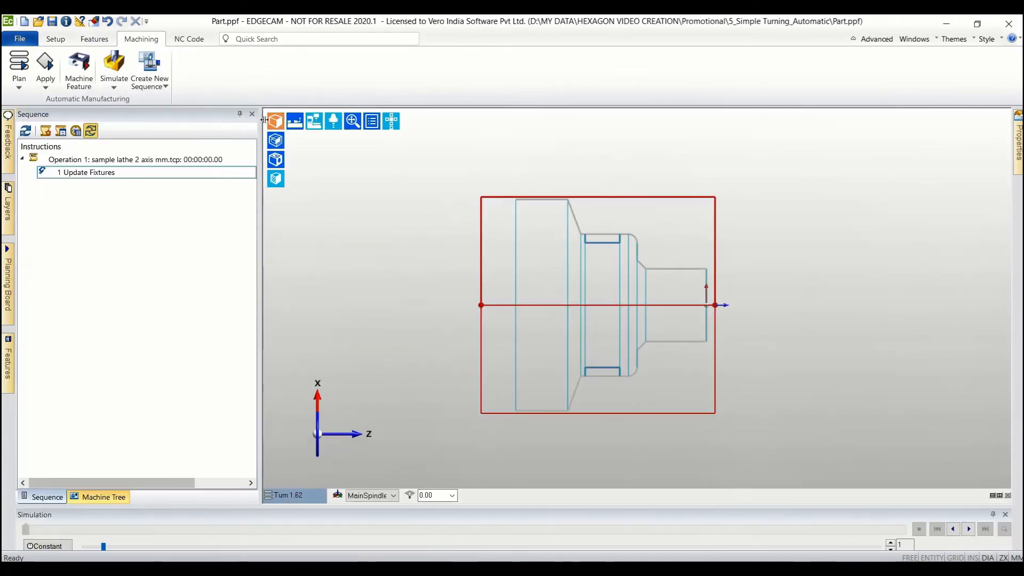
scroll(422, 258, "up", 1)
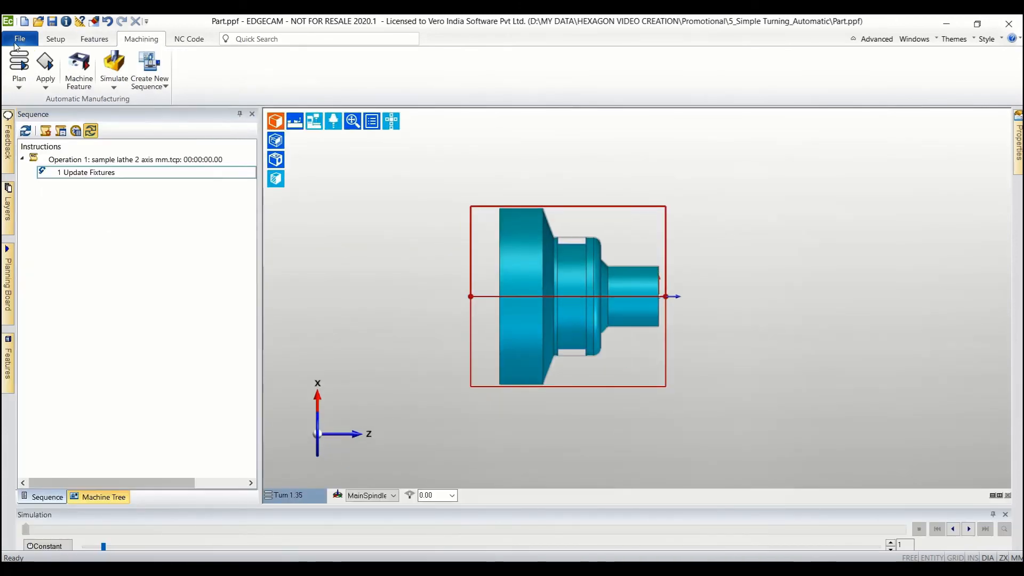
left_click(20, 63)
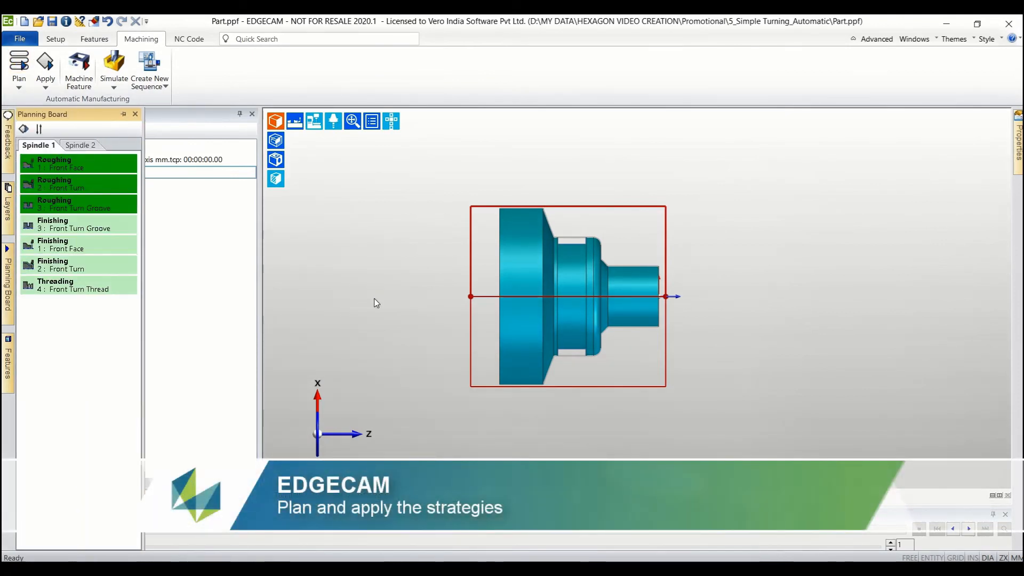
left_click(123, 114)
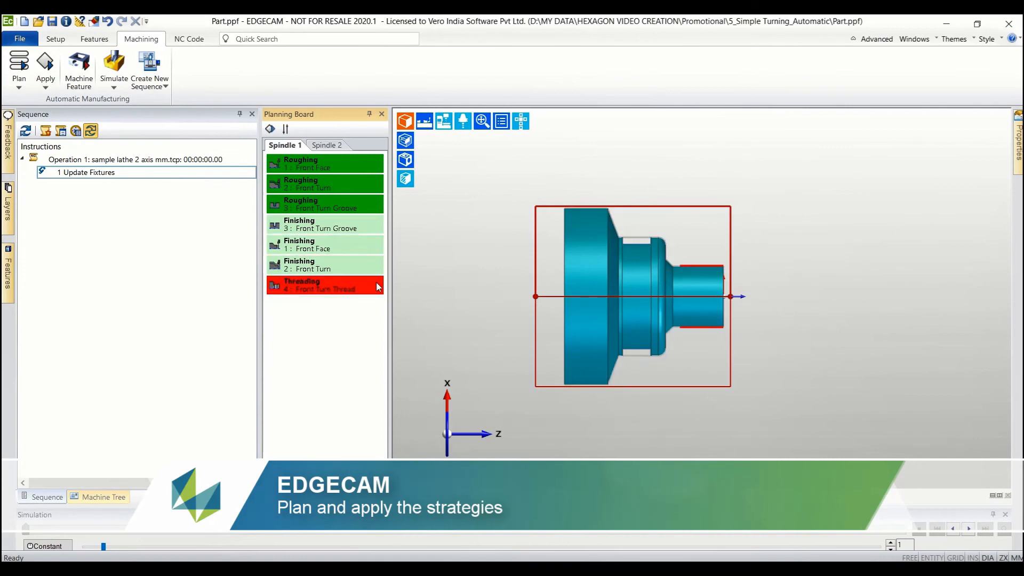
- Apply the planned strategies to generate the turning sequence and assign turret positions T1 to T4 to the tools
left_click(46, 63)
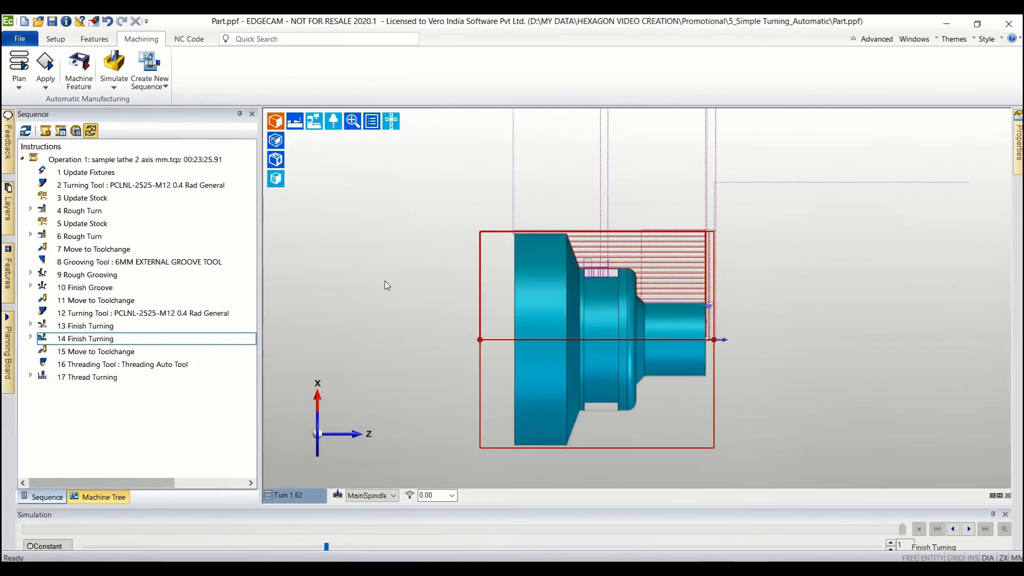
double_click(163, 183)
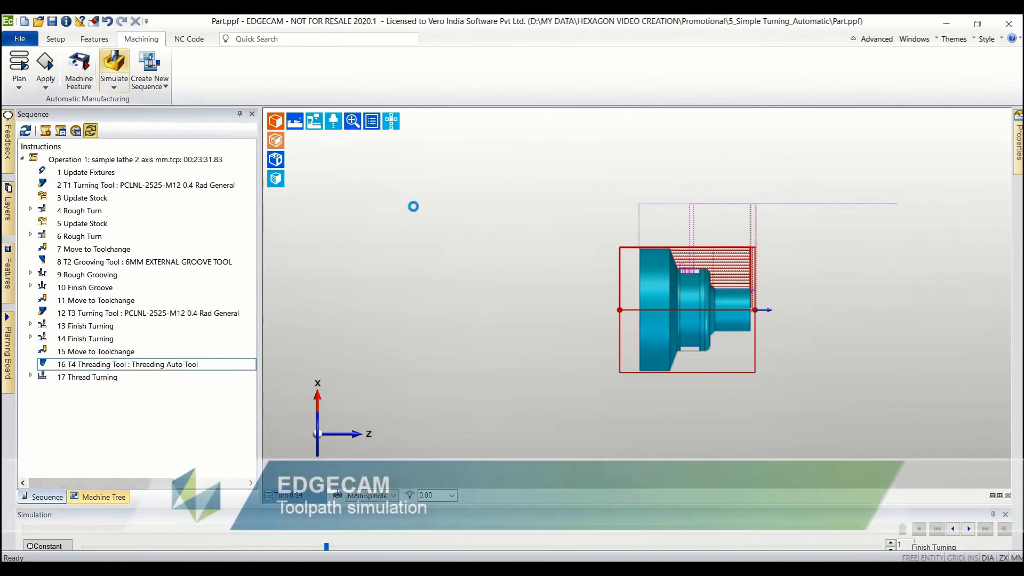
- Open the machining simulation, examine the lathe setup from an oblique angle and return to the Turn view
scroll(414, 206, "down", 5)
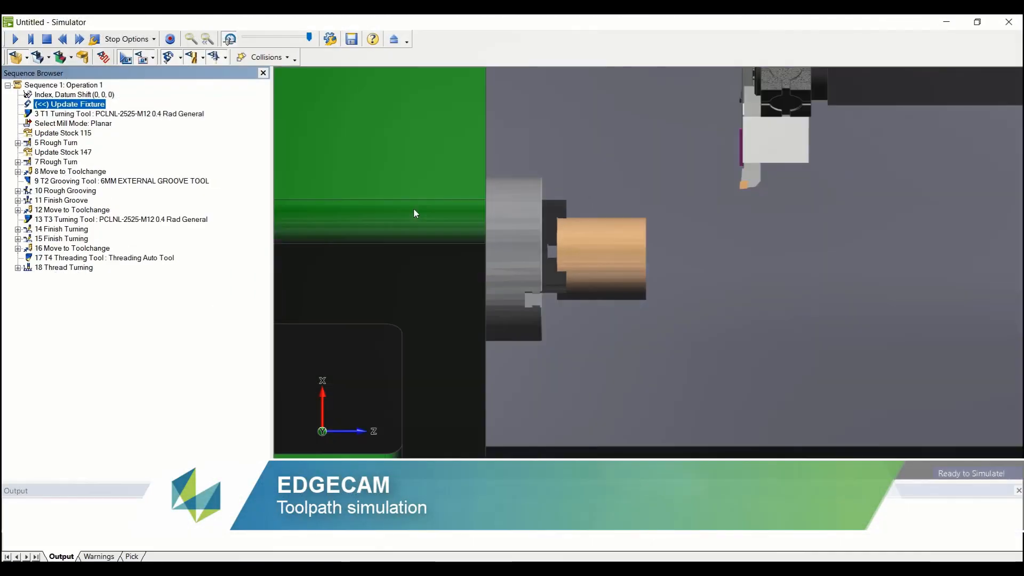
scroll(565, 239, "down", 2)
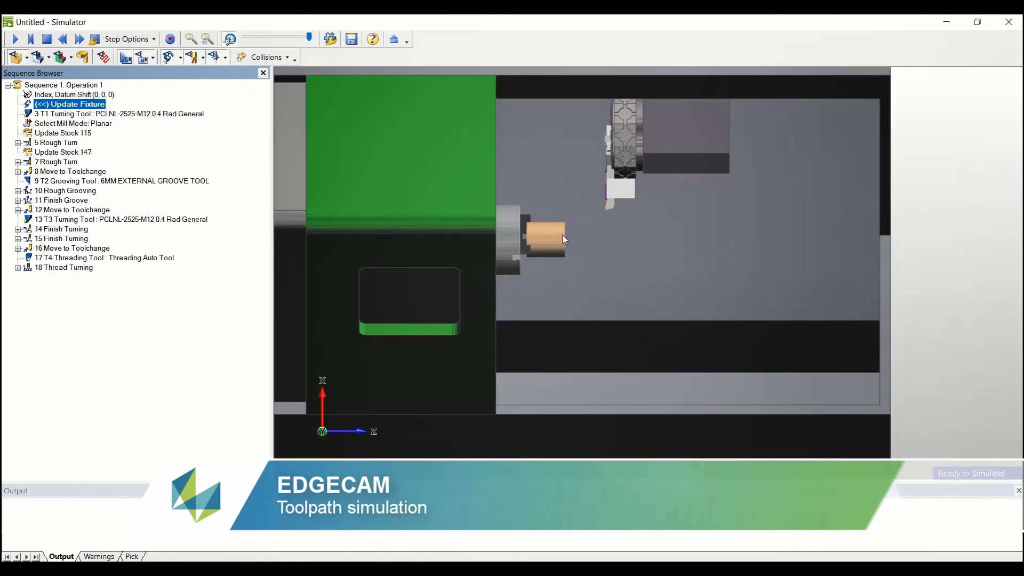
middle_click_drag(565, 239, 594, 177)
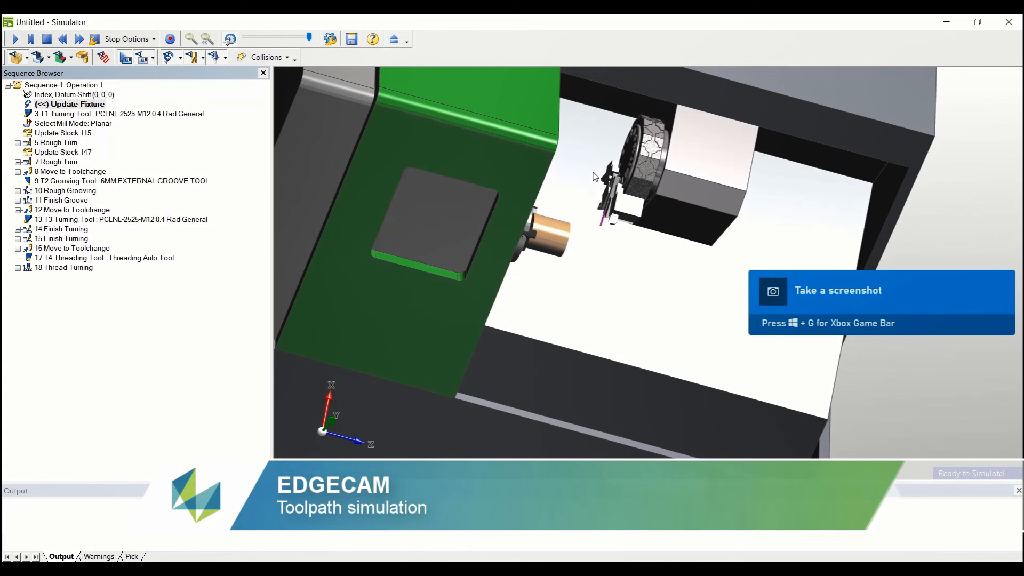
scroll(586, 185, "up", 2)
right_click(276, 327)
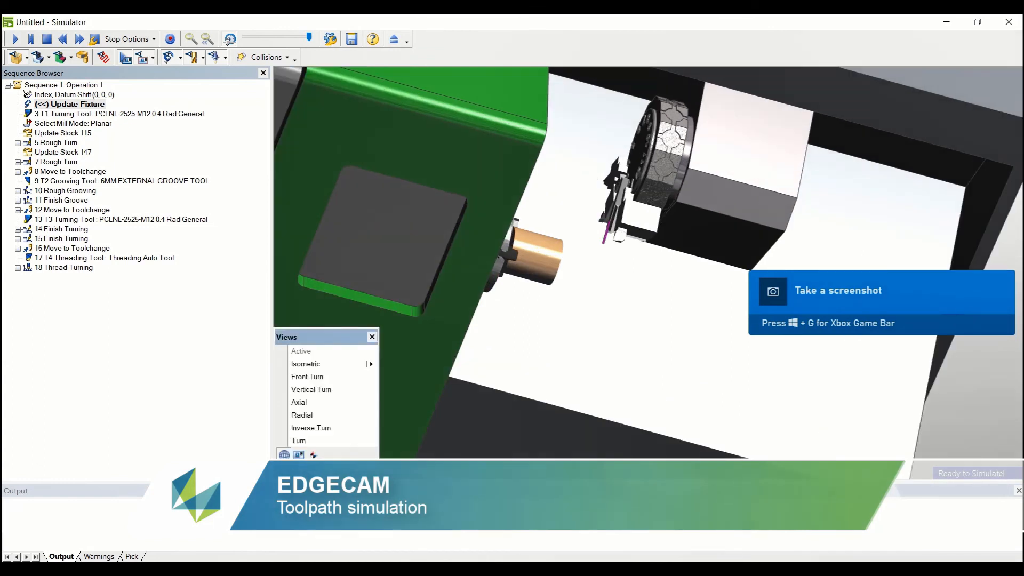
left_click(298, 434)
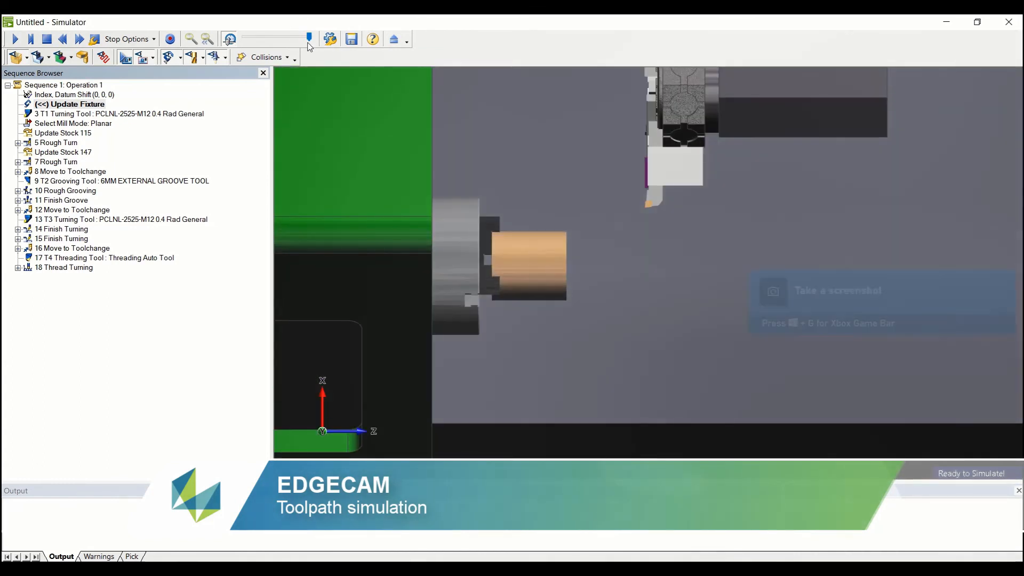
- Run the toolpath simulation at reduced speed and raise the speed slightly during the second rough turn
left_click_drag(309, 38, 279, 42)
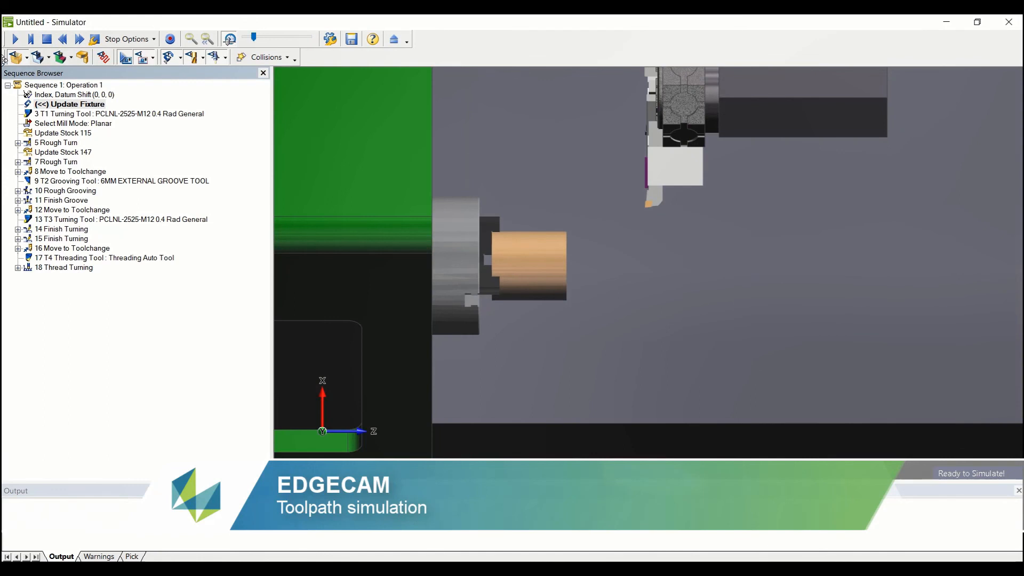
left_click(12, 42)
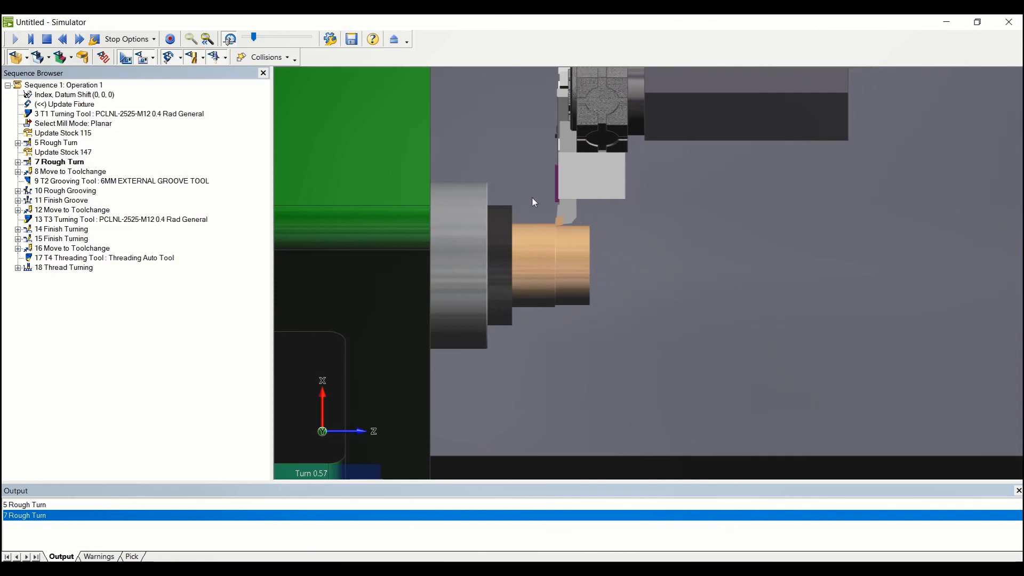
left_click_drag(256, 40, 266, 40)
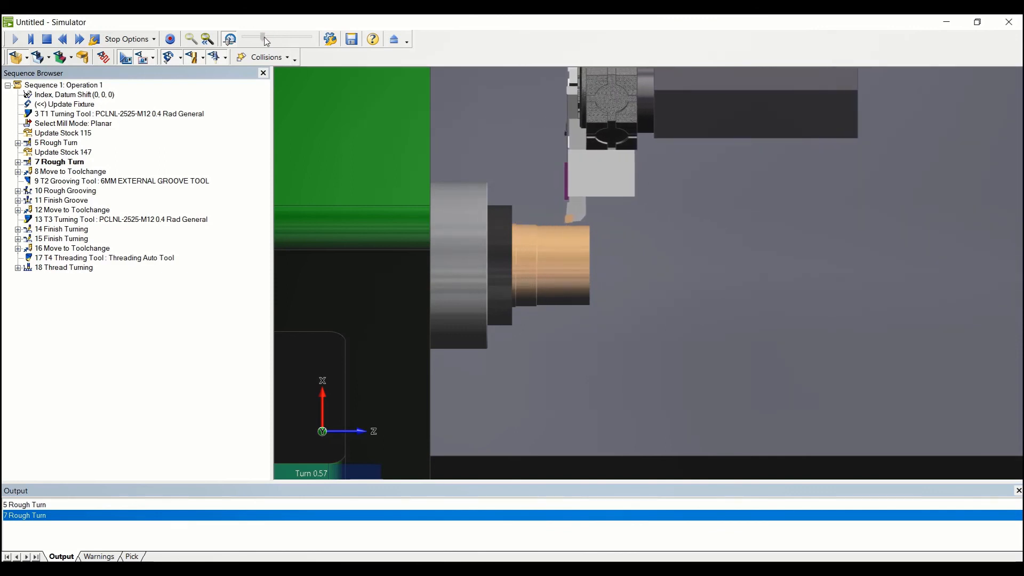
scroll(518, 231, "up", 3)
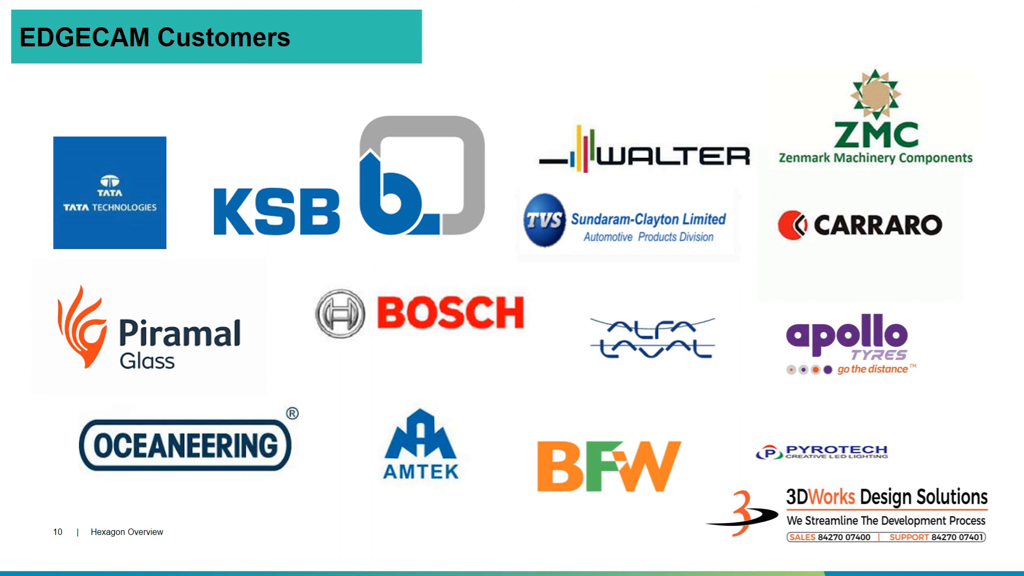
key("Right")
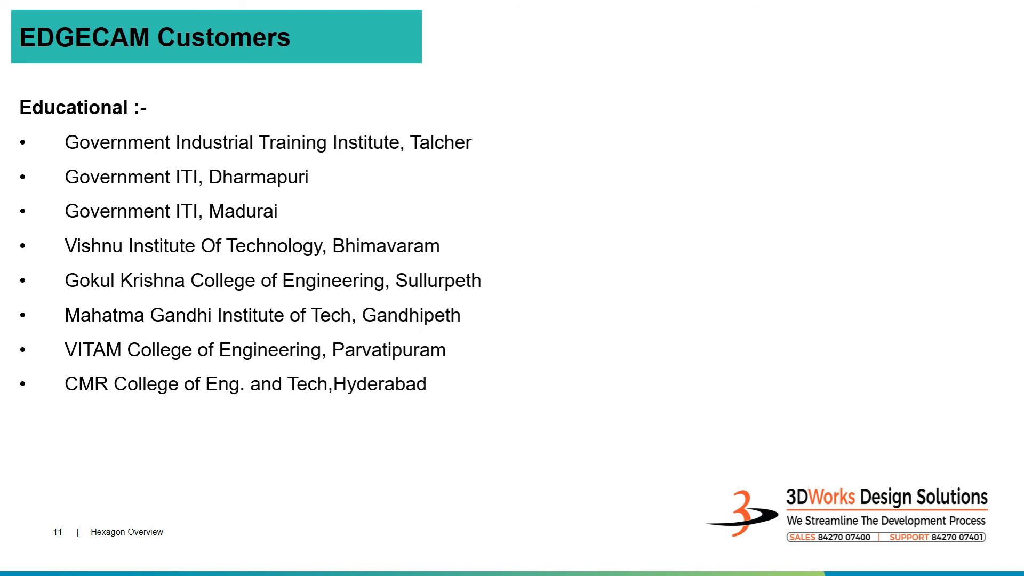
key("Right")
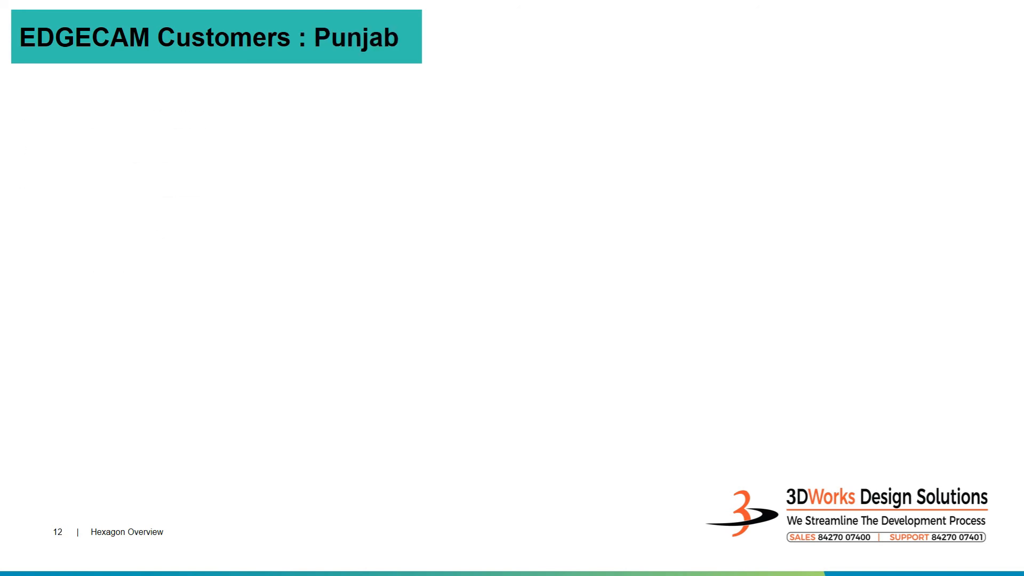